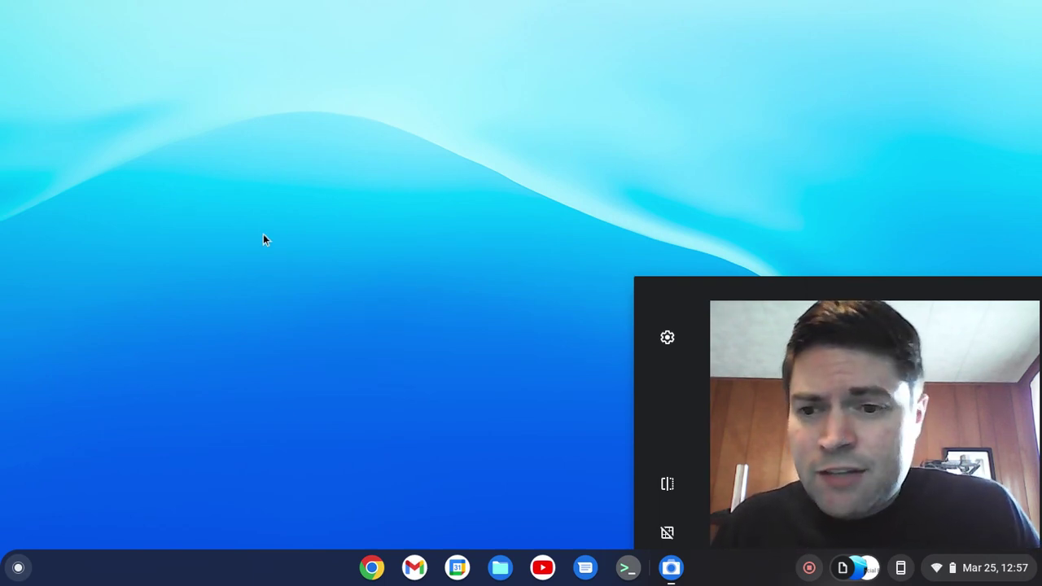
Launch Kdenlive from the Linux apps folder, then quit it from its File menu.
{"action": "left_click", "coordinate": [17, 568]}
{"action": "scroll", "coordinate": [114, 365], "scroll_direction": "down", "scroll_amount": 10}
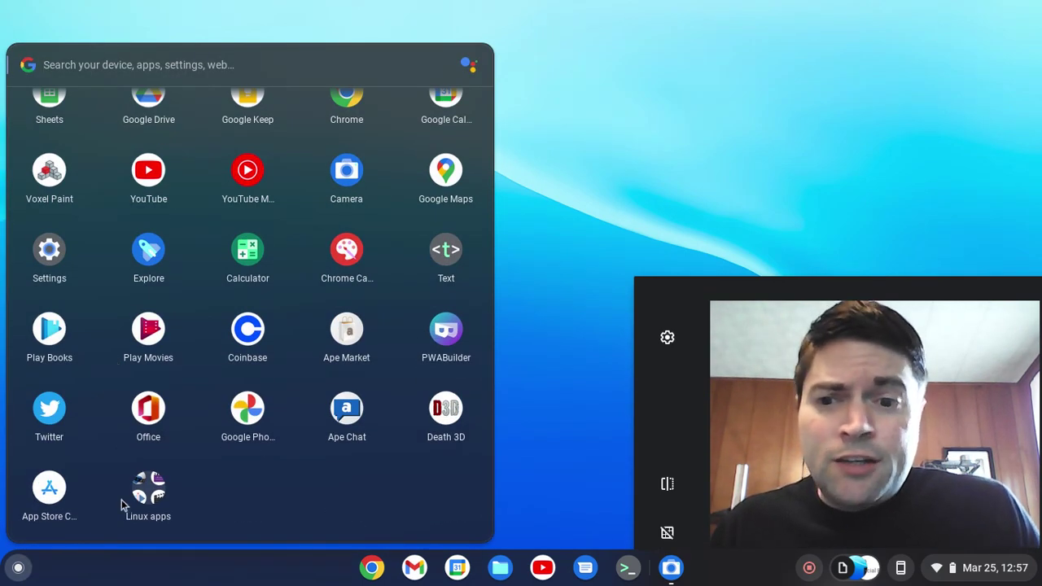
{"action": "left_click", "coordinate": [154, 488]}
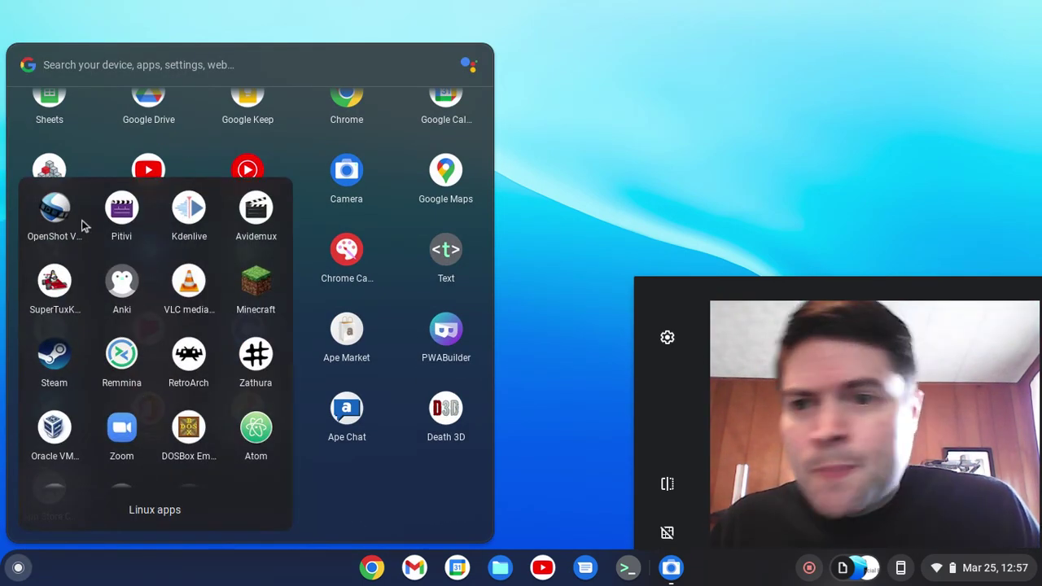
{"action": "left_click", "coordinate": [195, 202]}
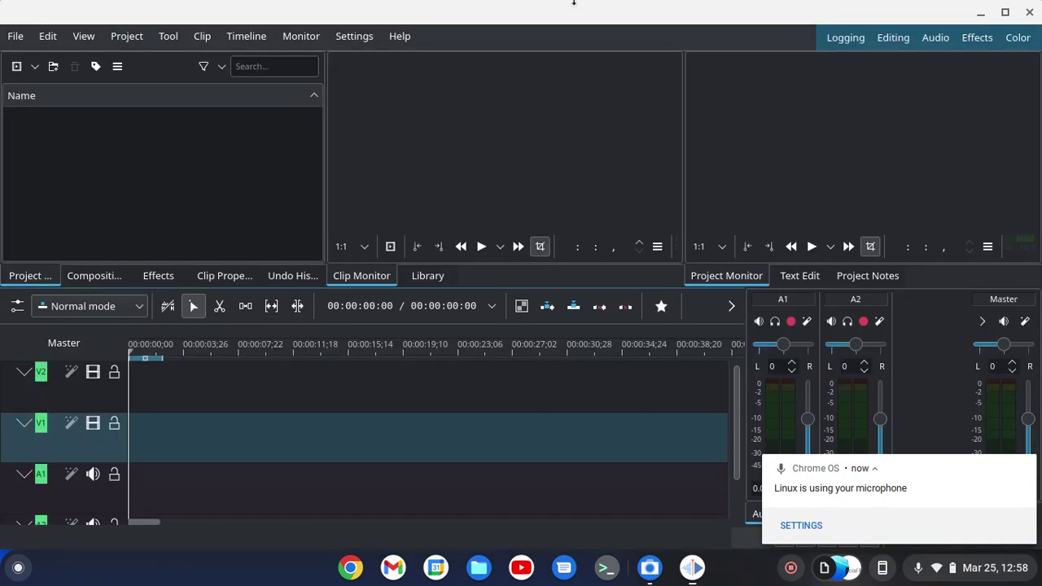
{"action": "left_click", "coordinate": [23, 37]}
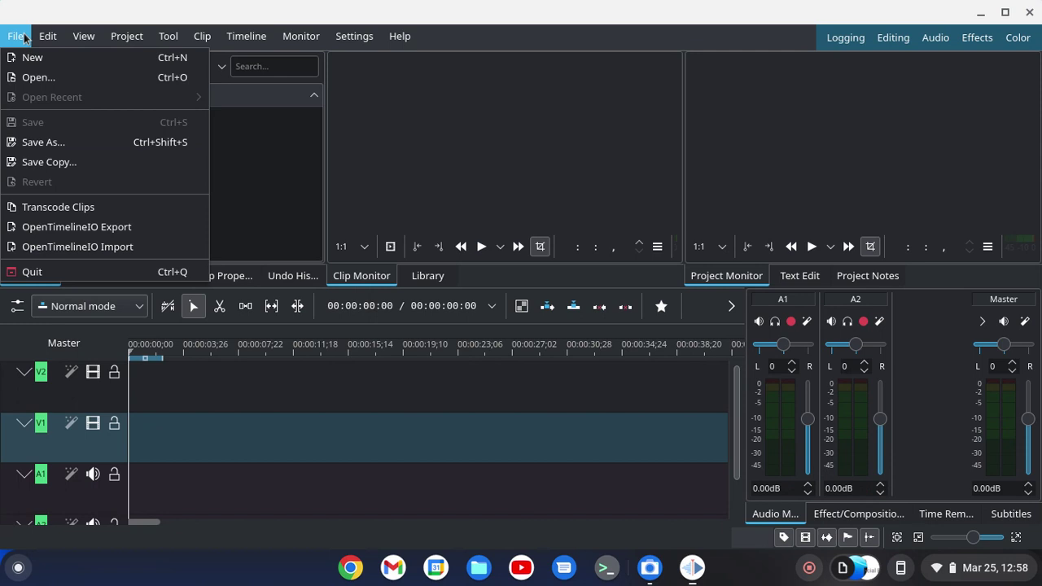
{"action": "left_click", "coordinate": [37, 271]}
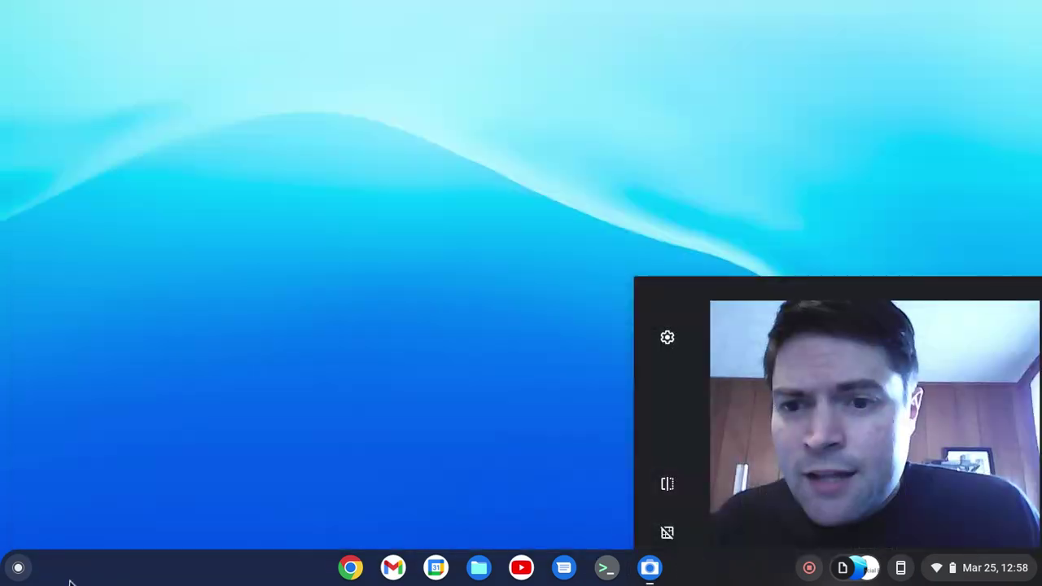
Launch OpenShot Video Editor from the app launcher.
{"action": "left_click", "coordinate": [18, 568]}
{"action": "scroll", "coordinate": [134, 383], "scroll_direction": "down", "scroll_amount": 5}
{"action": "scroll", "coordinate": [204, 377], "scroll_direction": "up", "scroll_amount": 5}
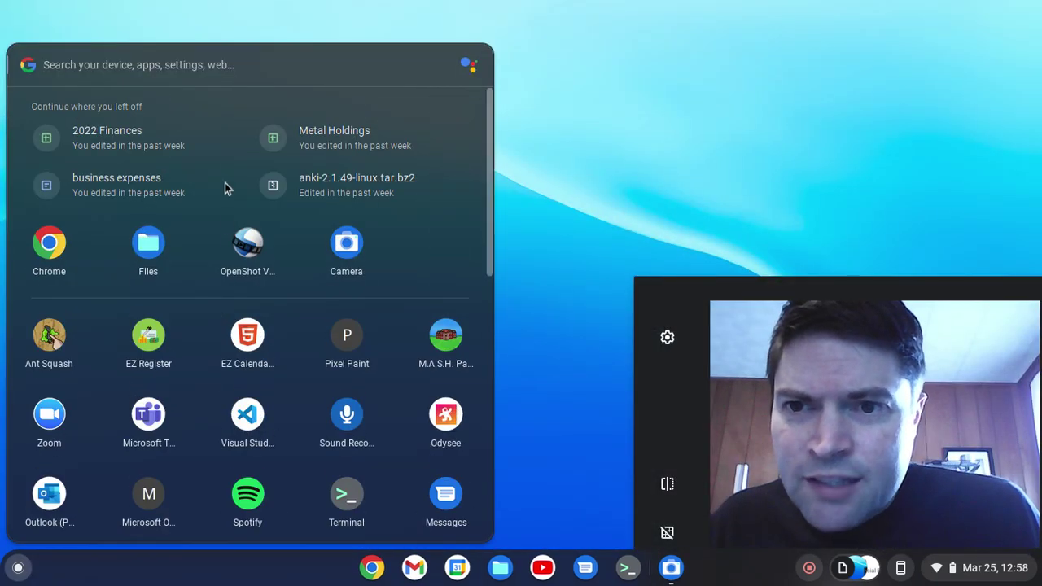
{"action": "key", "text": "Escape"}
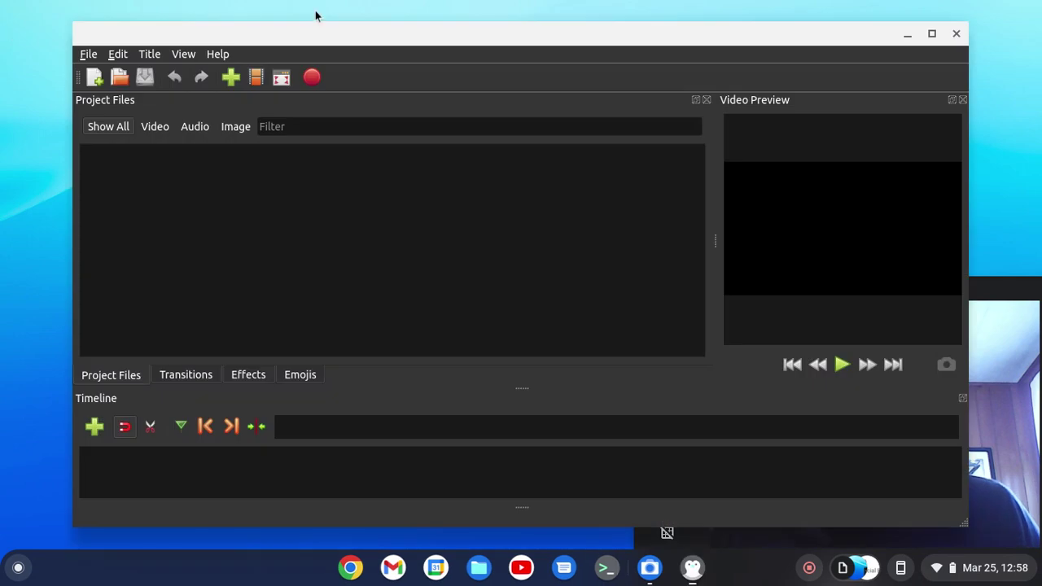
Move the OpenShot window left, enlarge the timeline, then close OpenShot.
{"action": "left_click_drag", "start_coordinate": [337, 28], "coordinate": [265, 34]}
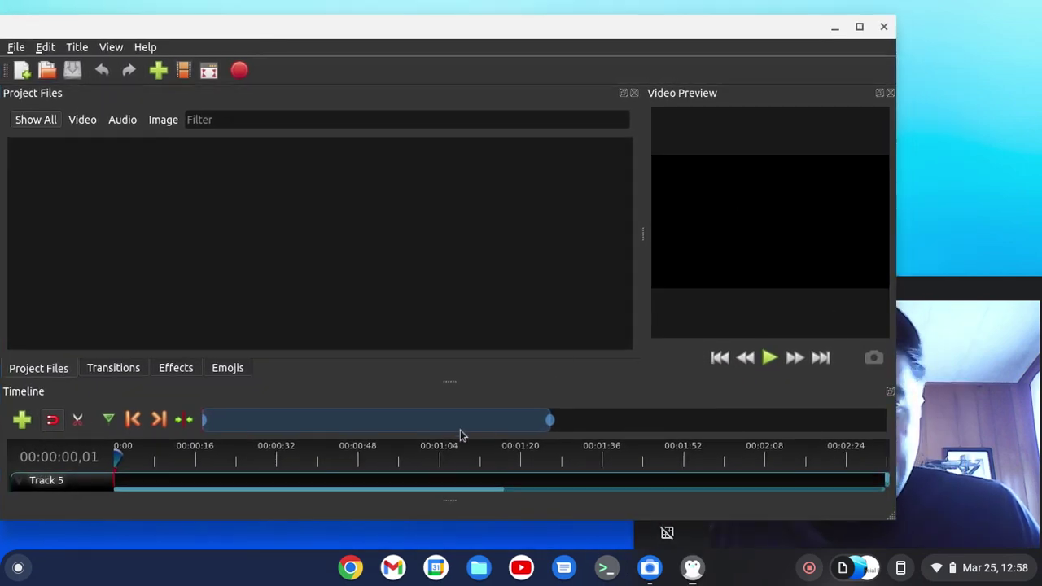
{"action": "left_click_drag", "start_coordinate": [450, 385], "coordinate": [454, 307]}
{"action": "left_click_drag", "start_coordinate": [686, 35], "coordinate": [705, 25]}
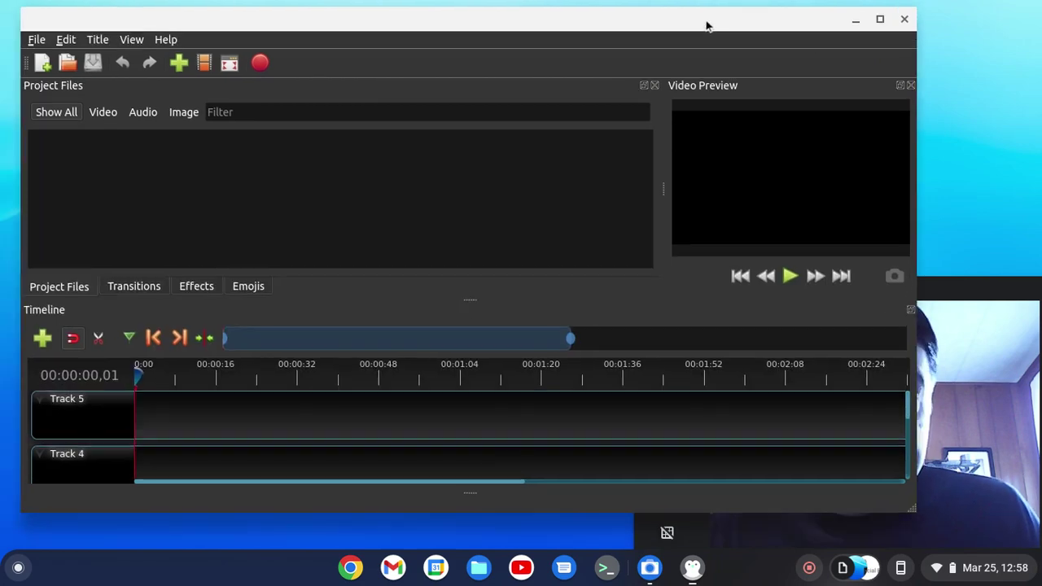
{"action": "left_click", "coordinate": [903, 18]}
{"action": "left_click", "coordinate": [18, 567]}
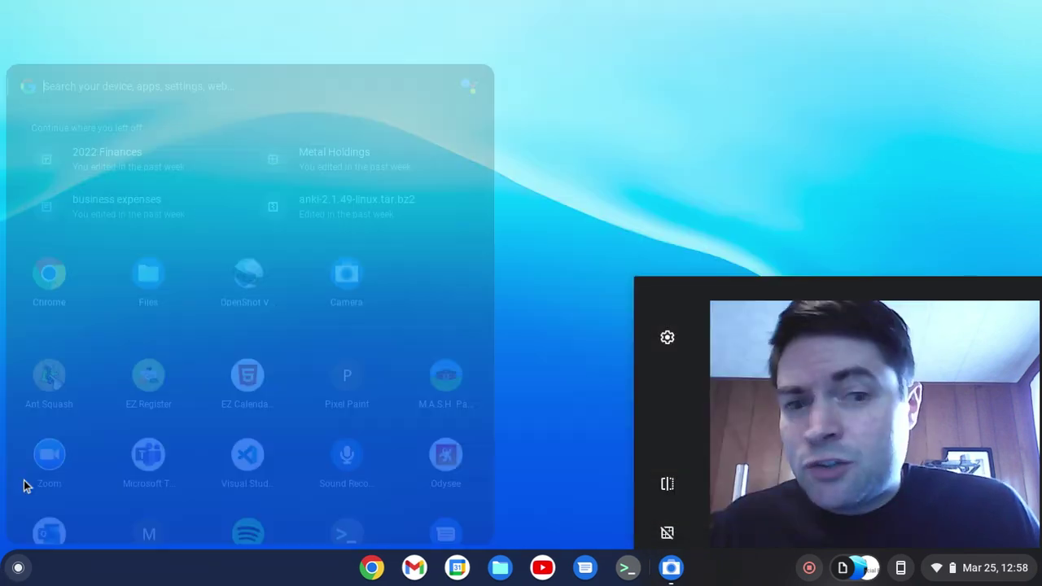
{"action": "scroll", "coordinate": [249, 338], "scroll_direction": "down", "scroll_amount": 5}
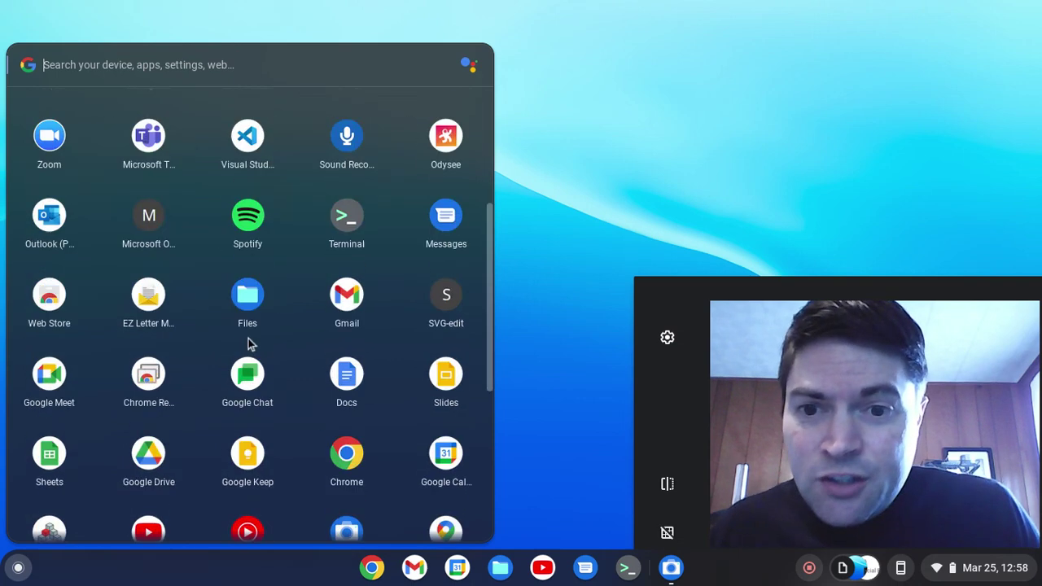
{"action": "scroll", "coordinate": [250, 346], "scroll_direction": "down", "scroll_amount": 5}
{"action": "left_click", "coordinate": [148, 490]}
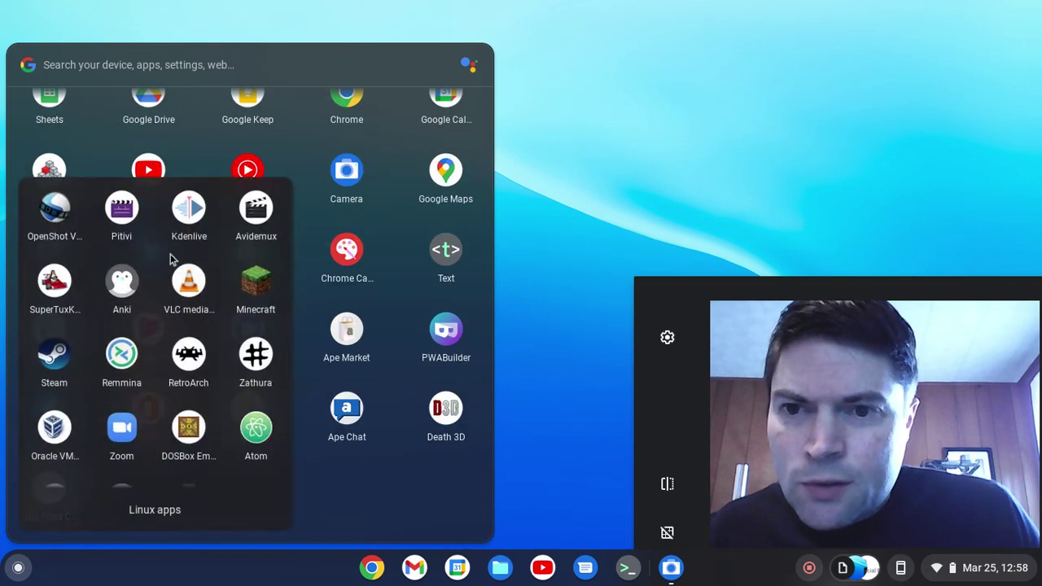
{"action": "left_click", "coordinate": [116, 203]}
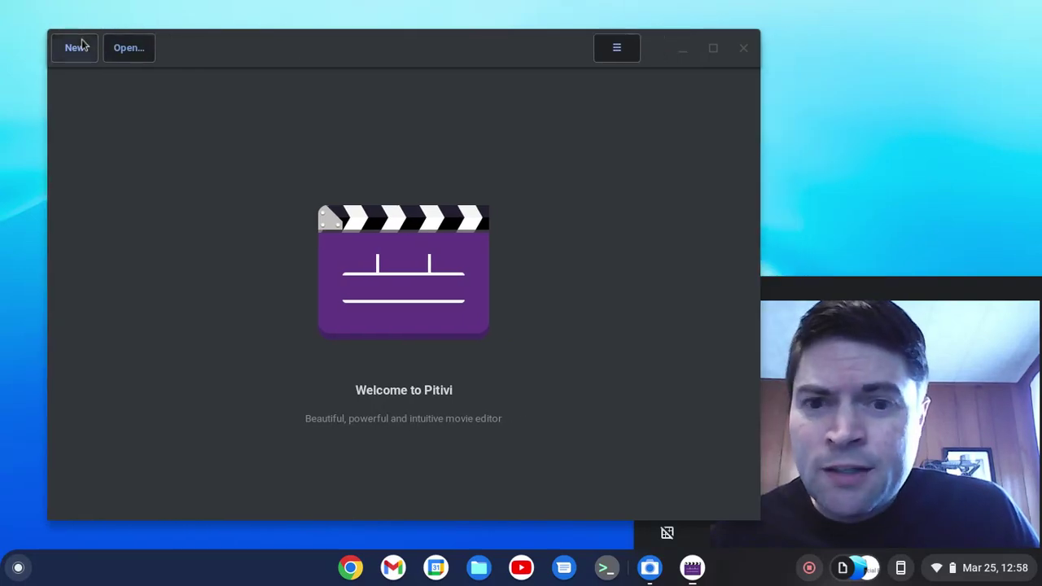
{"action": "left_click", "coordinate": [76, 47]}
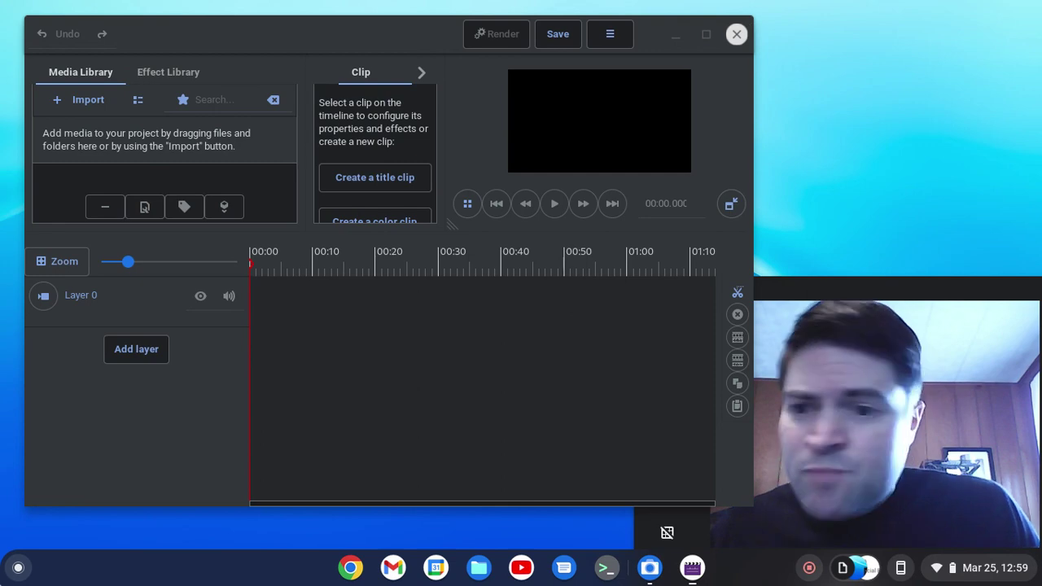
{"action": "left_click", "coordinate": [736, 34]}
{"action": "left_click", "coordinate": [18, 567]}
{"action": "scroll", "coordinate": [97, 423], "scroll_direction": "down", "scroll_amount": 5}
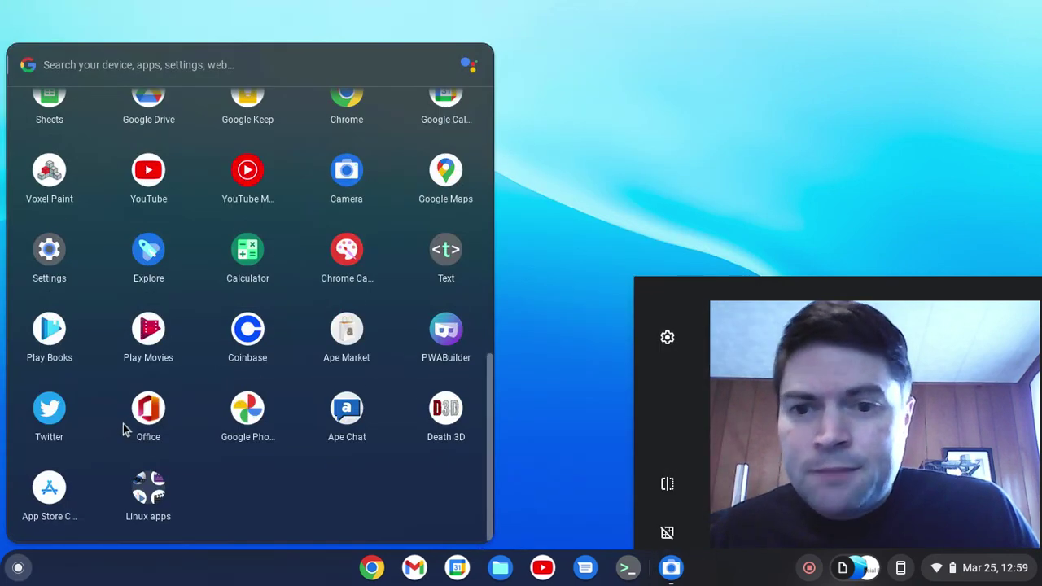
Launch Avidemux from the Linux apps folder and move its window to the left edge.
{"action": "left_click", "coordinate": [151, 490]}
{"action": "left_click", "coordinate": [242, 205]}
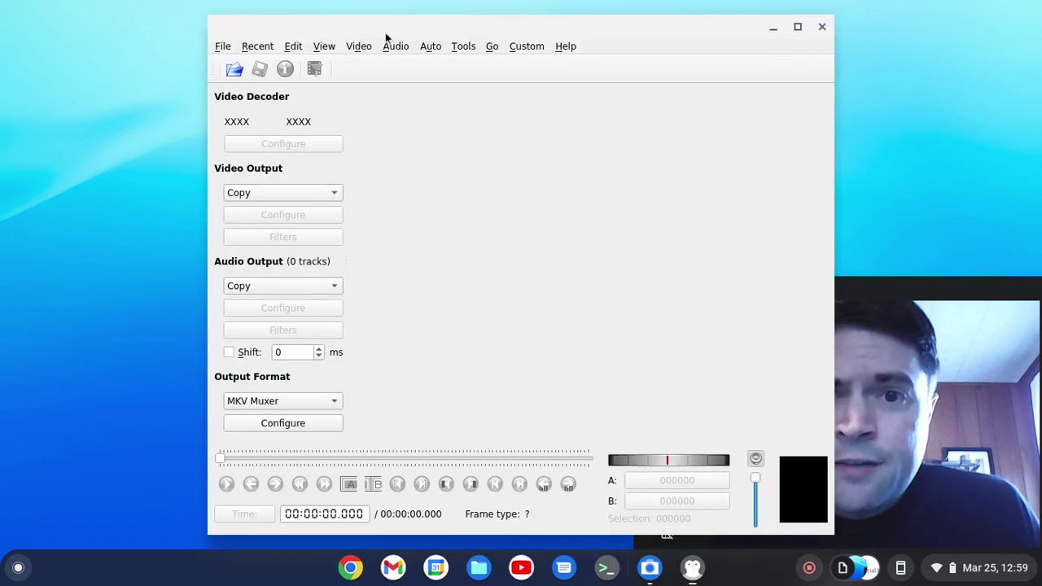
{"action": "left_click_drag", "start_coordinate": [386, 34], "coordinate": [202, 30]}
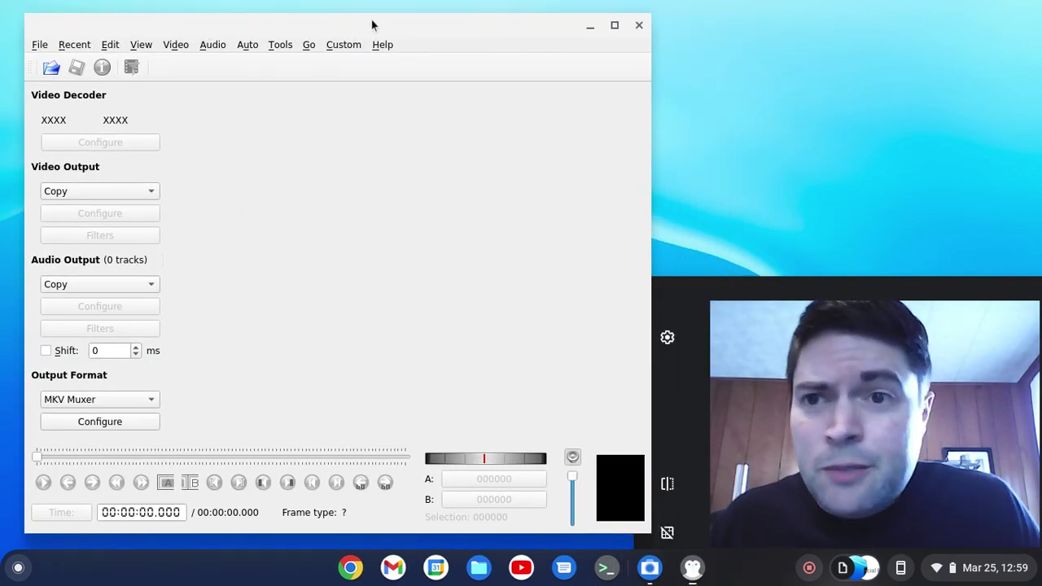
Check the Avidemux version (2.8.0) under Help > About, then close Avidemux.
{"action": "left_click", "coordinate": [382, 44]}
{"action": "left_click", "coordinate": [411, 97]}
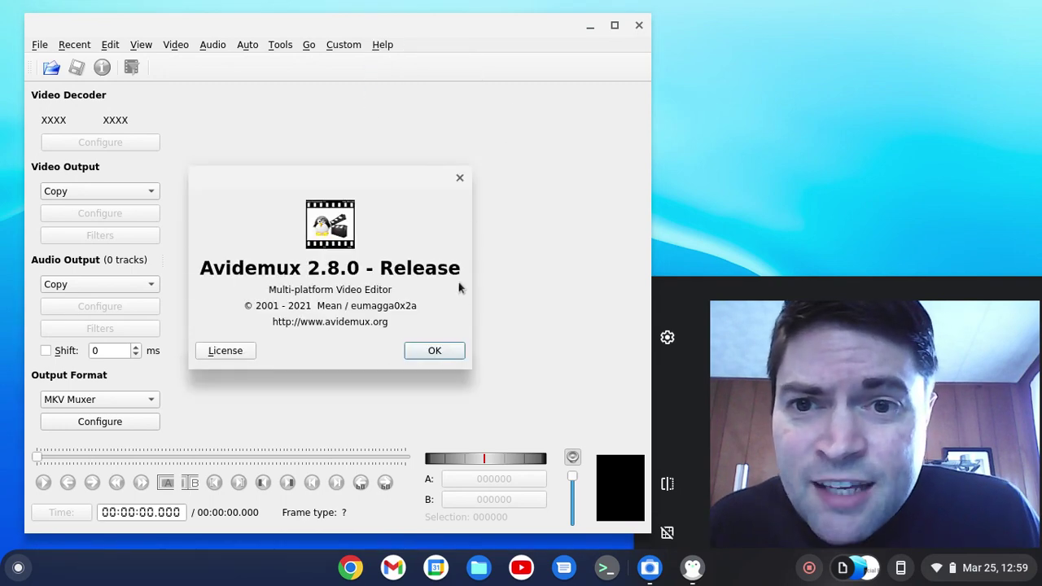
{"action": "left_click", "coordinate": [410, 350]}
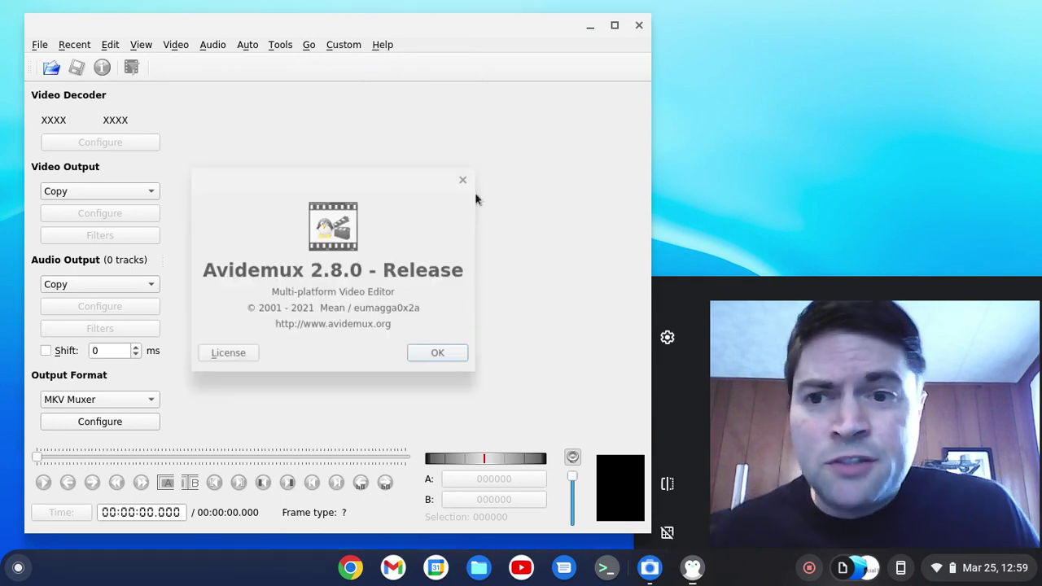
{"action": "left_click", "coordinate": [638, 25]}
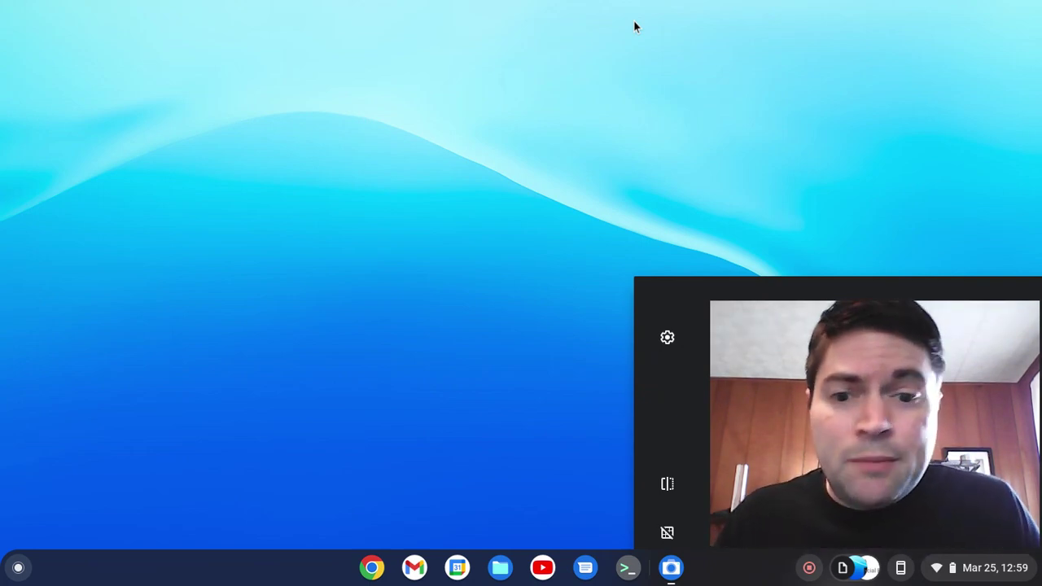
Start OpenShot Video Editor from the launcher and open the Files app at My files.
{"action": "left_click", "coordinate": [17, 567]}
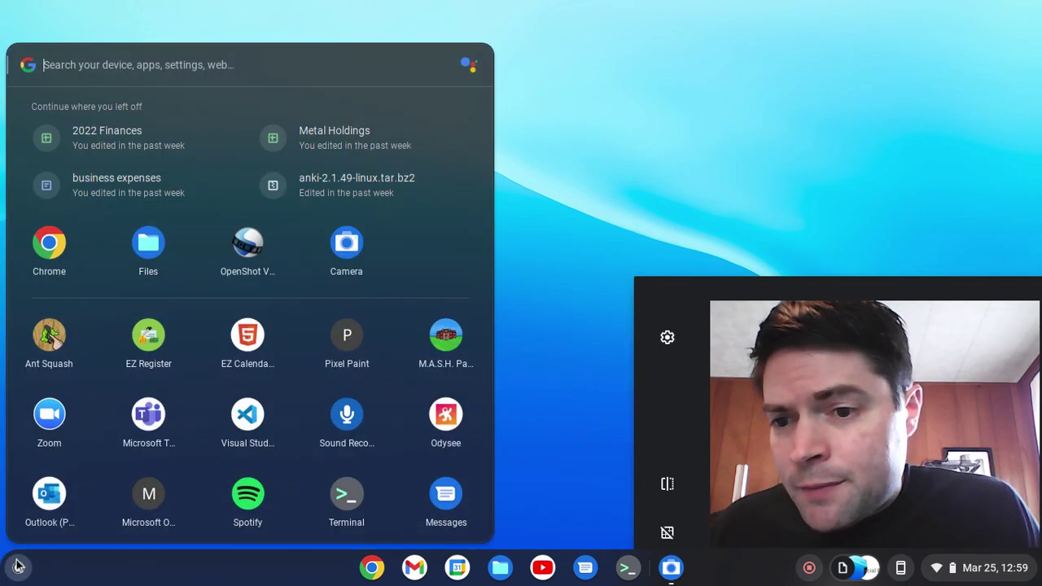
{"action": "scroll", "coordinate": [130, 401], "scroll_direction": "down", "scroll_amount": 2}
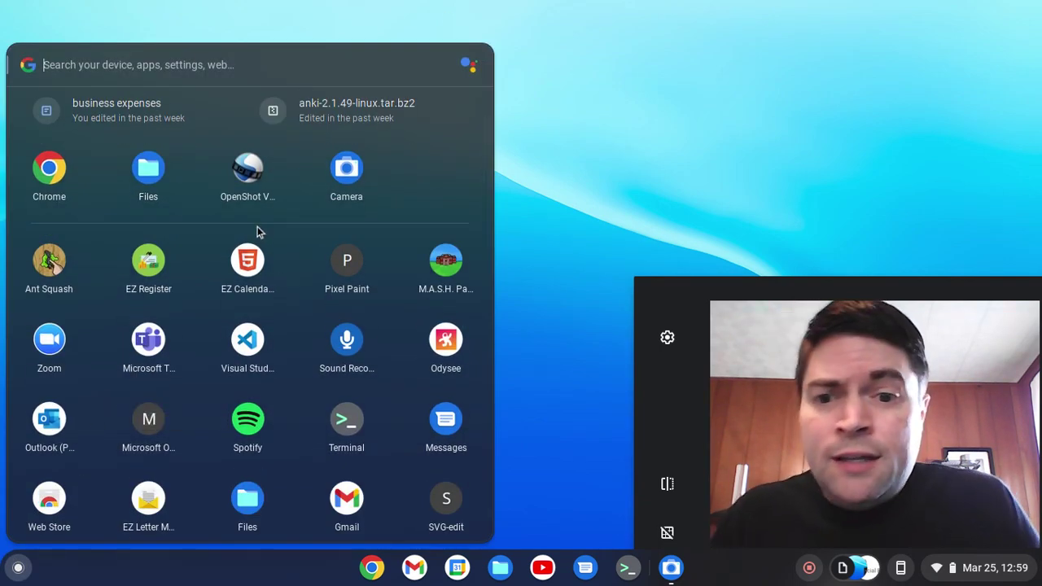
{"action": "left_click", "coordinate": [249, 176]}
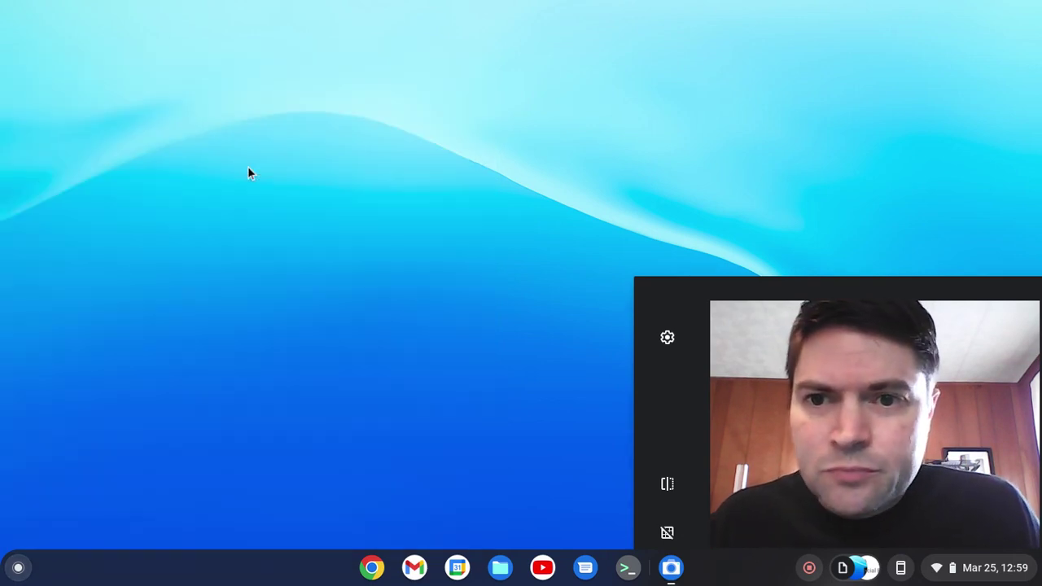
{"action": "left_click", "coordinate": [501, 568]}
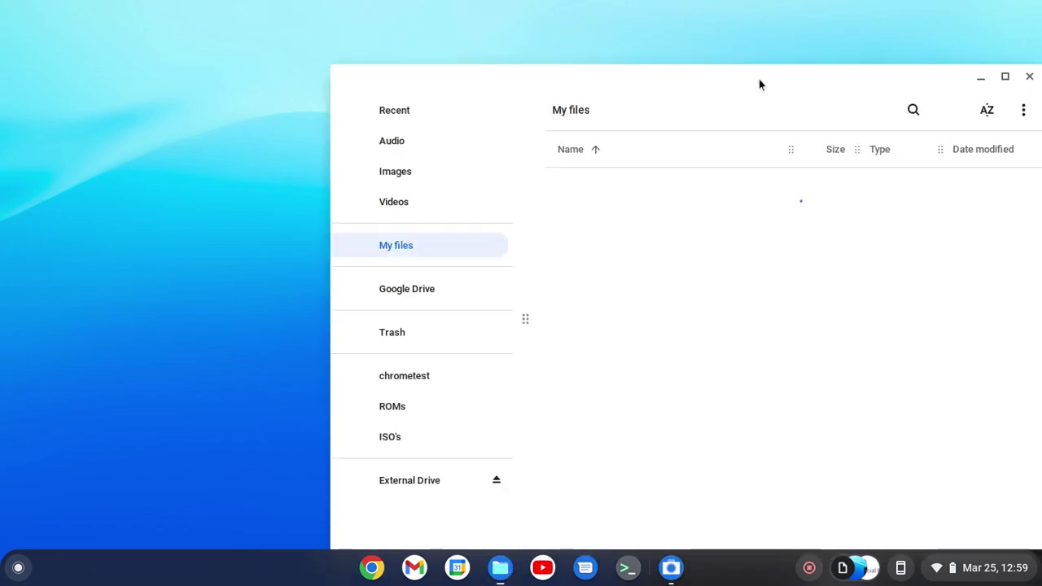
Open the YouTube Videos folder in Files and move OpenShot aside to uncover it.
{"action": "left_click_drag", "start_coordinate": [758, 85], "coordinate": [608, 63]}
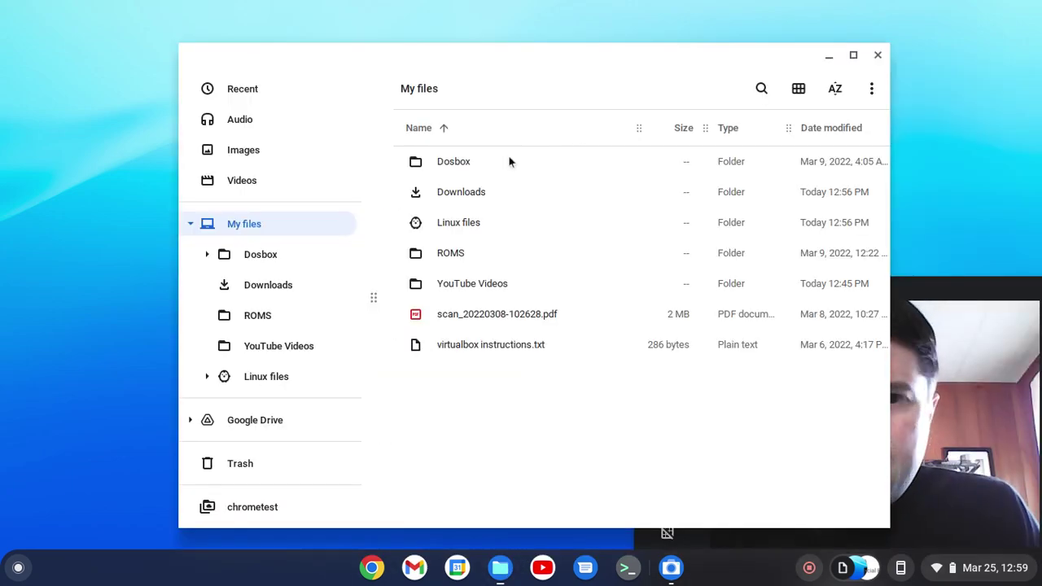
{"action": "double_click", "coordinate": [473, 289]}
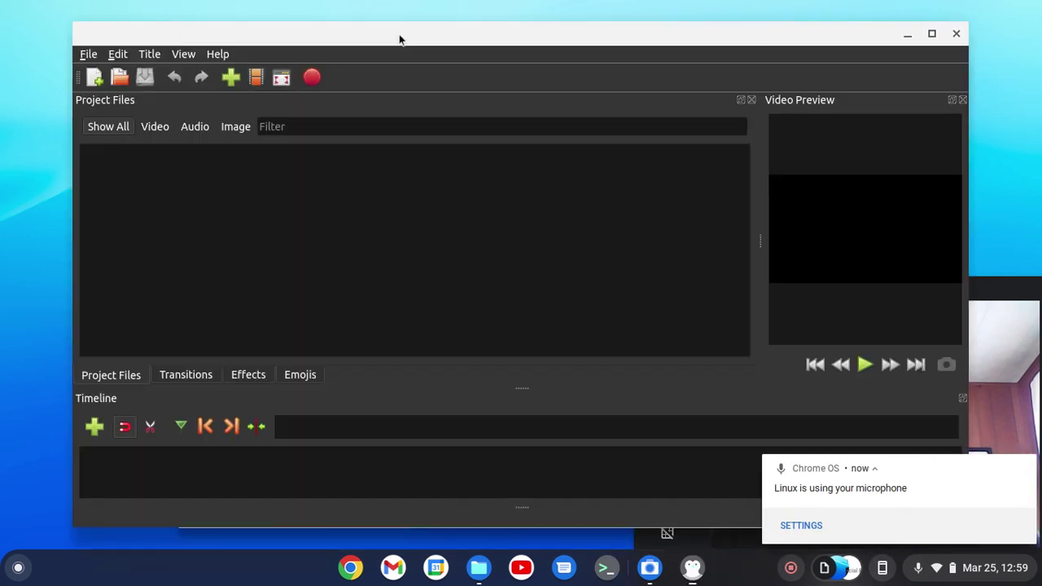
{"action": "left_click_drag", "start_coordinate": [399, 39], "coordinate": [312, 145]}
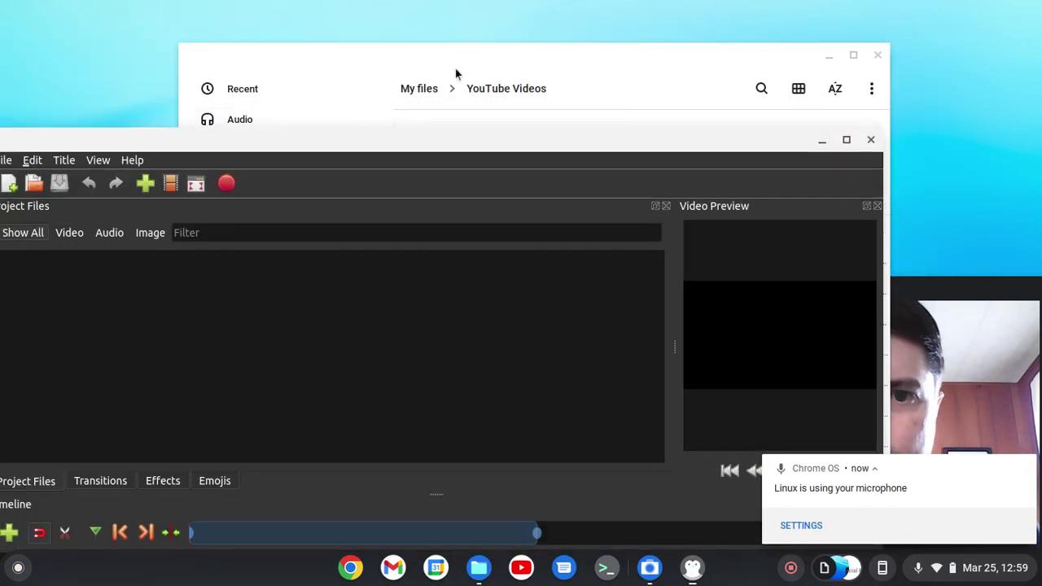
{"action": "left_click_drag", "start_coordinate": [455, 74], "coordinate": [689, 21]}
Drag the first WebM video toward OpenShot's project files and raise OpenShot in front.
{"action": "left_click_drag", "start_coordinate": [741, 187], "coordinate": [309, 318]}
{"action": "left_click_drag", "start_coordinate": [320, 147], "coordinate": [318, 18]}
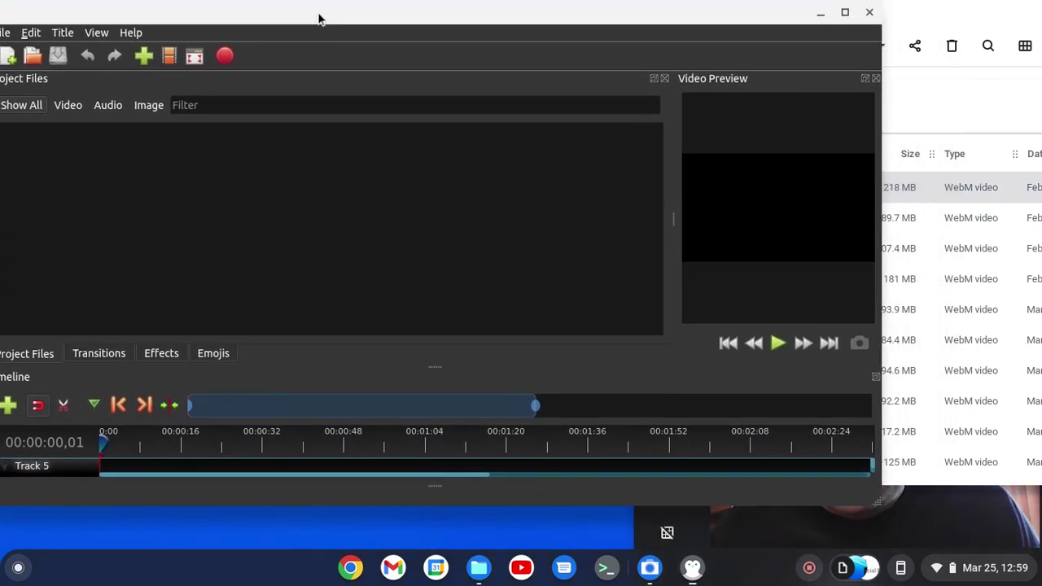
{"action": "left_click", "coordinate": [632, 512]}
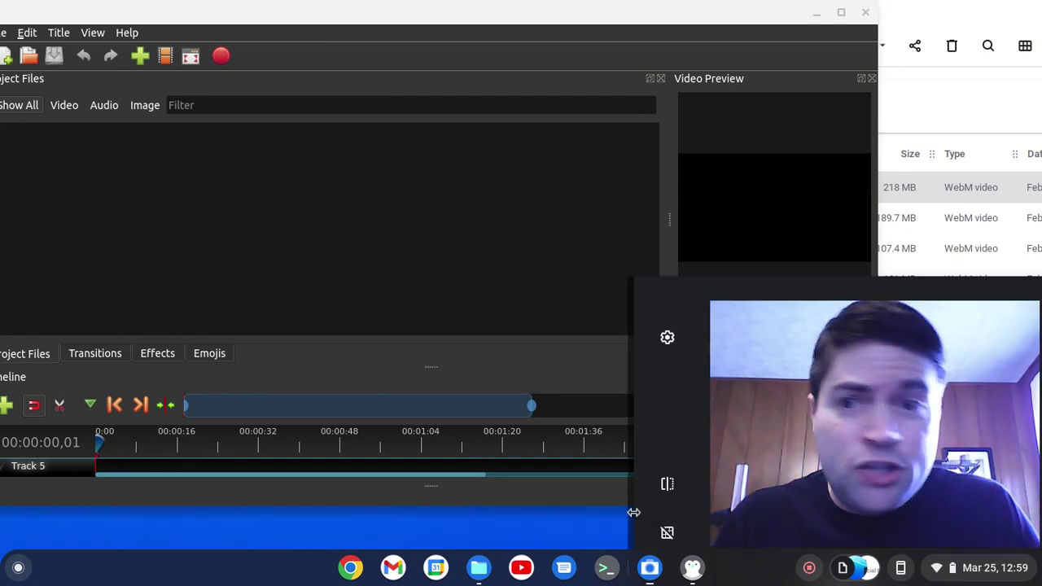
{"action": "left_click", "coordinate": [616, 32]}
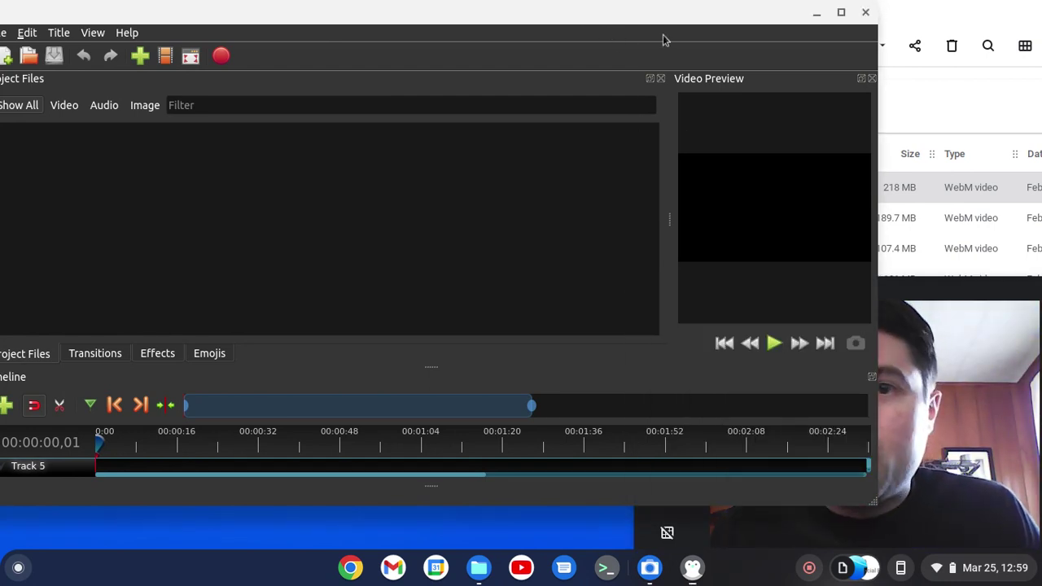
{"action": "left_click_drag", "start_coordinate": [525, 27], "coordinate": [558, 42]}
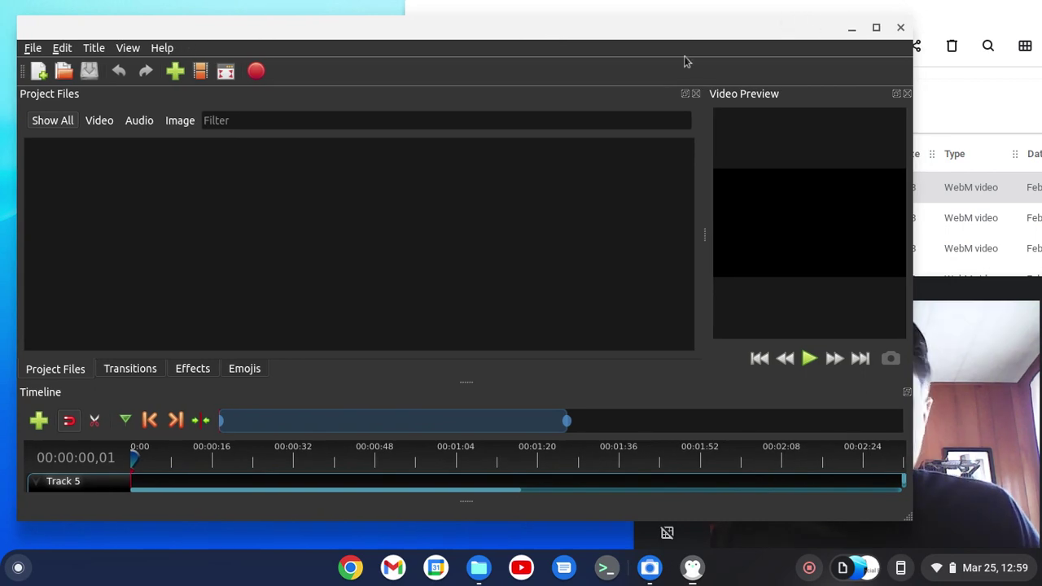
Bring Files forward, shift it left, and return to My files.
{"action": "left_click", "coordinate": [941, 12]}
{"action": "left_click_drag", "start_coordinate": [942, 16], "coordinate": [780, 11]}
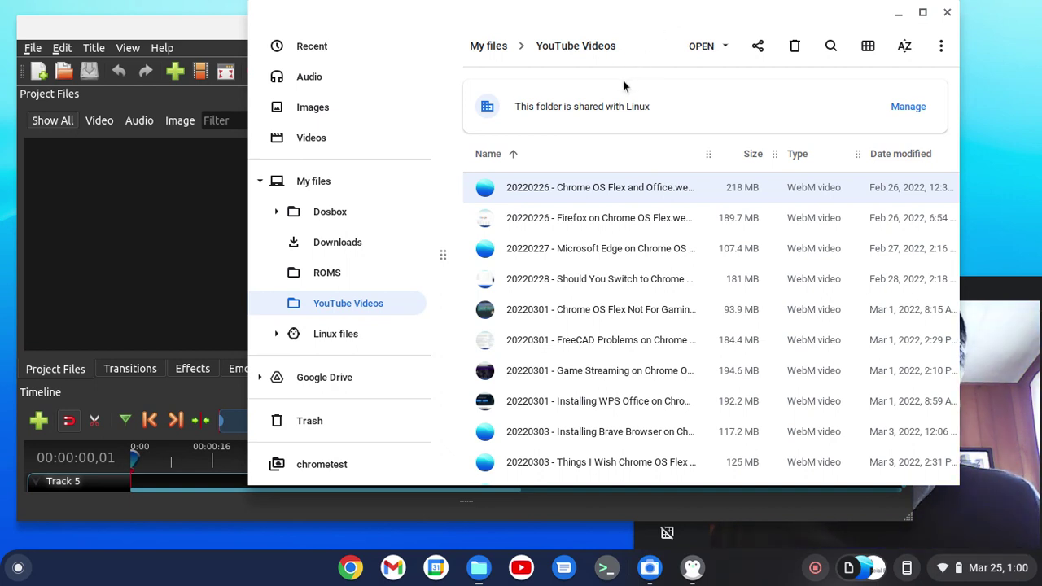
{"action": "left_click", "coordinate": [489, 46]}
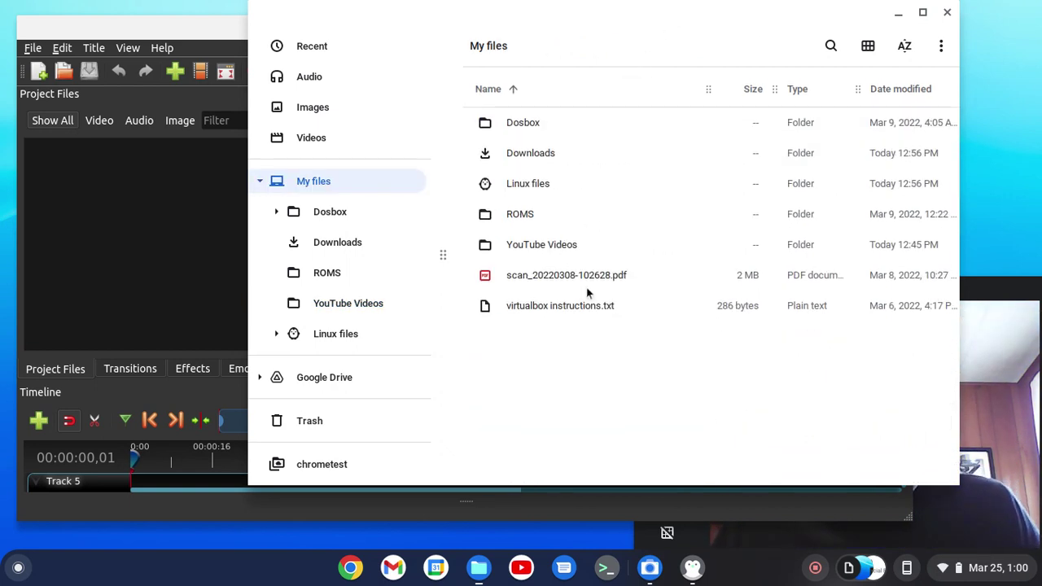
{"action": "right_click", "coordinate": [515, 217]}
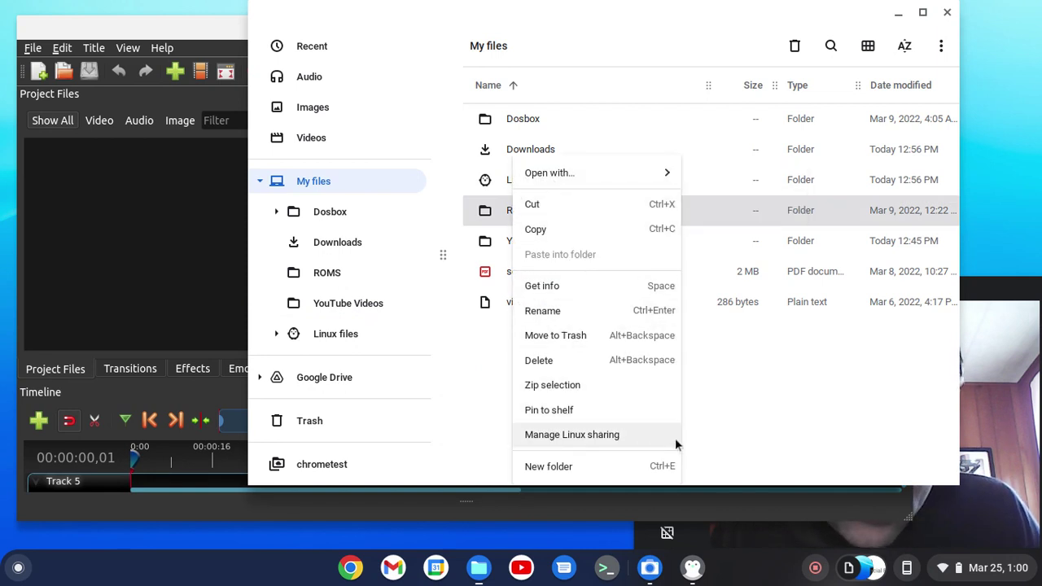
{"action": "left_click", "coordinate": [787, 356]}
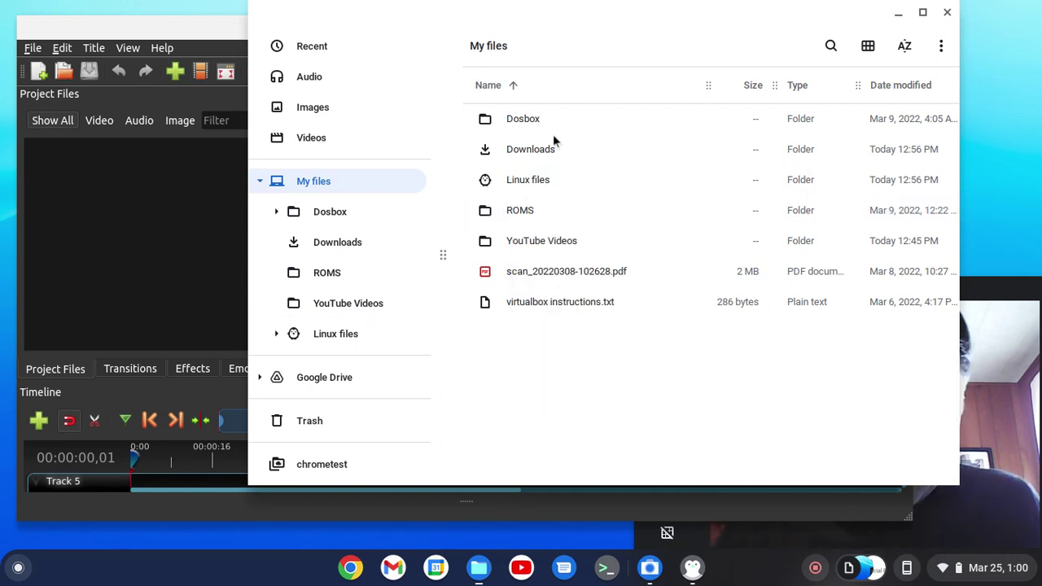
Create a new folder named dfgdfgf in My files.
{"action": "right_click", "coordinate": [576, 373]}
{"action": "left_click", "coordinate": [624, 374]}
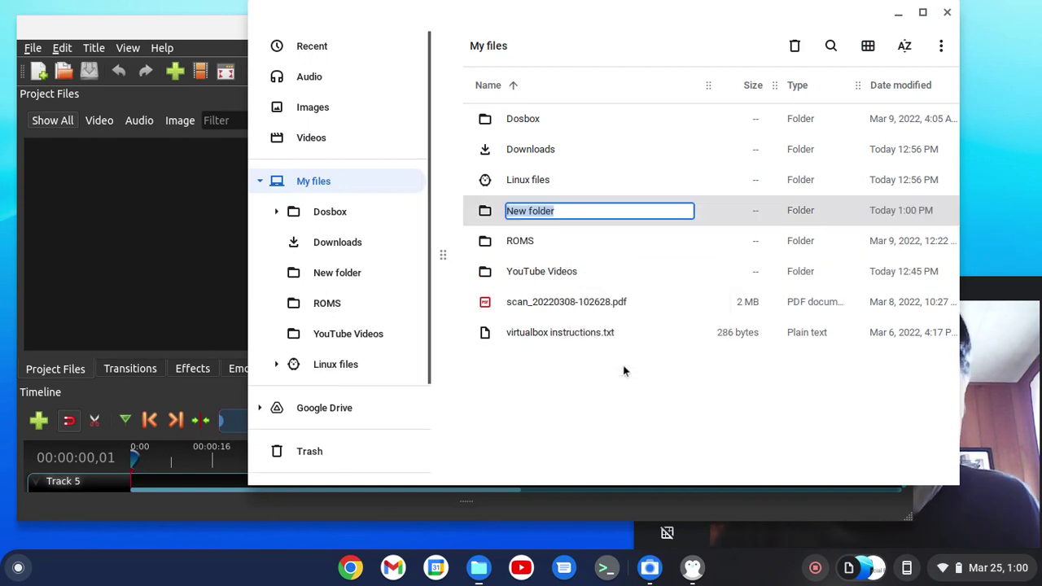
{"action": "type", "text": "d.pdf"}
{"action": "key", "text": "Return"}
Share the dfgdfgf folder with Linux.
{"action": "right_click", "coordinate": [503, 213]}
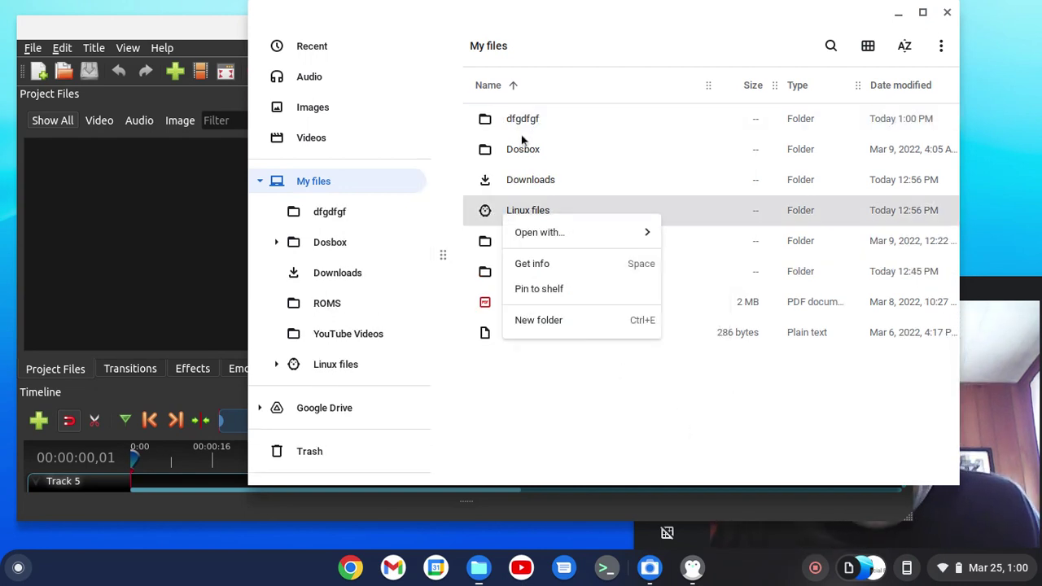
{"action": "right_click", "coordinate": [523, 137]}
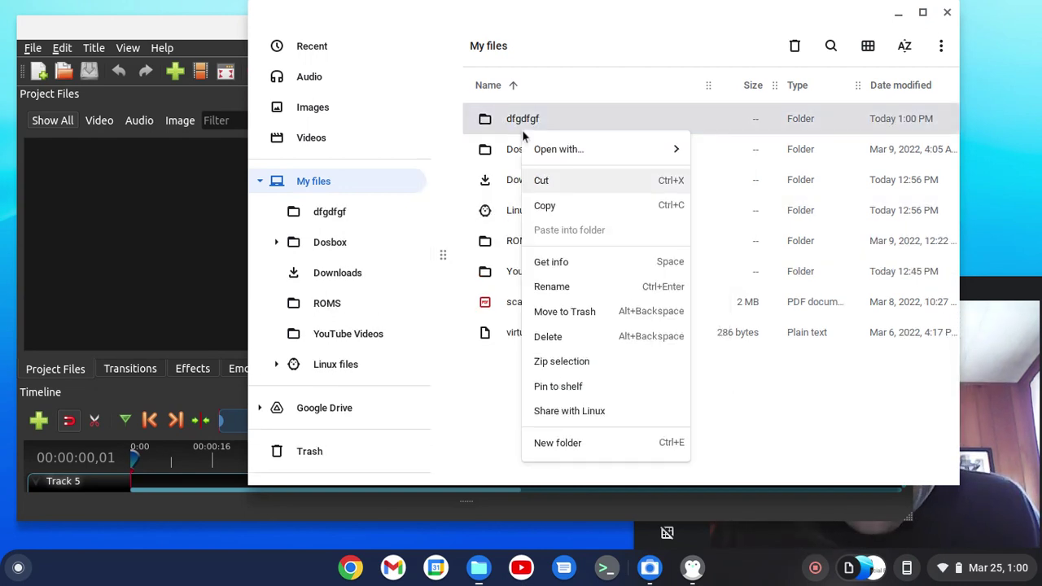
{"action": "left_click", "coordinate": [604, 413]}
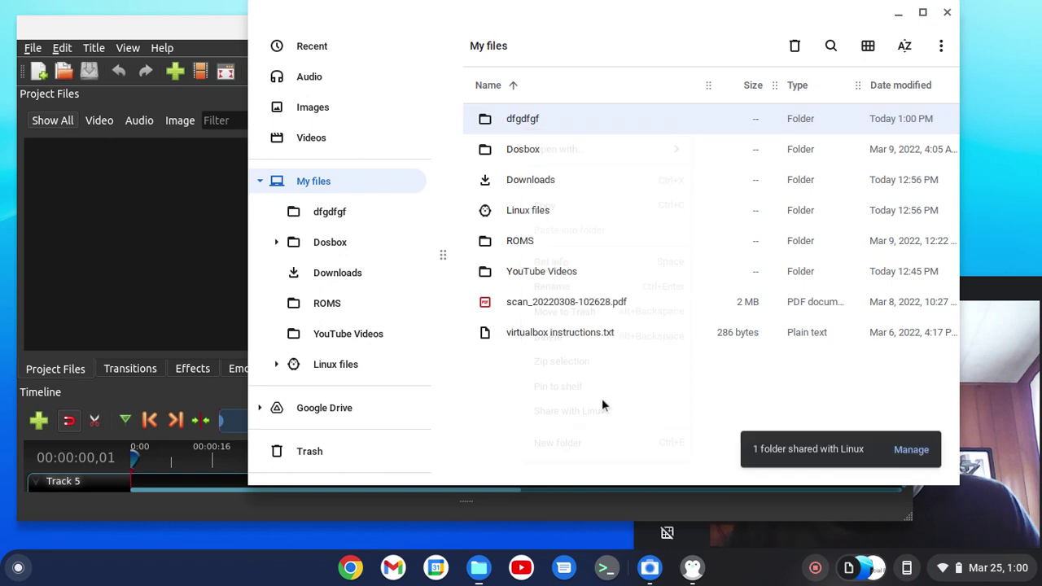
{"action": "left_click", "coordinate": [981, 298]}
Open OpenShot's Import Files dialog and enlarge it to show full names.
{"action": "left_click", "coordinate": [79, 27]}
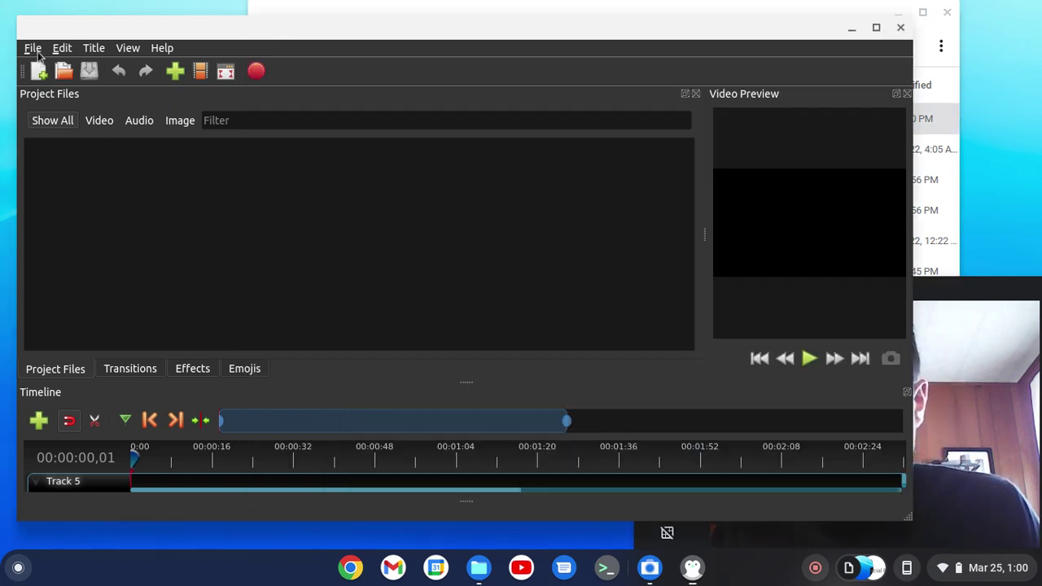
{"action": "left_click", "coordinate": [33, 47]}
{"action": "left_click", "coordinate": [85, 163]}
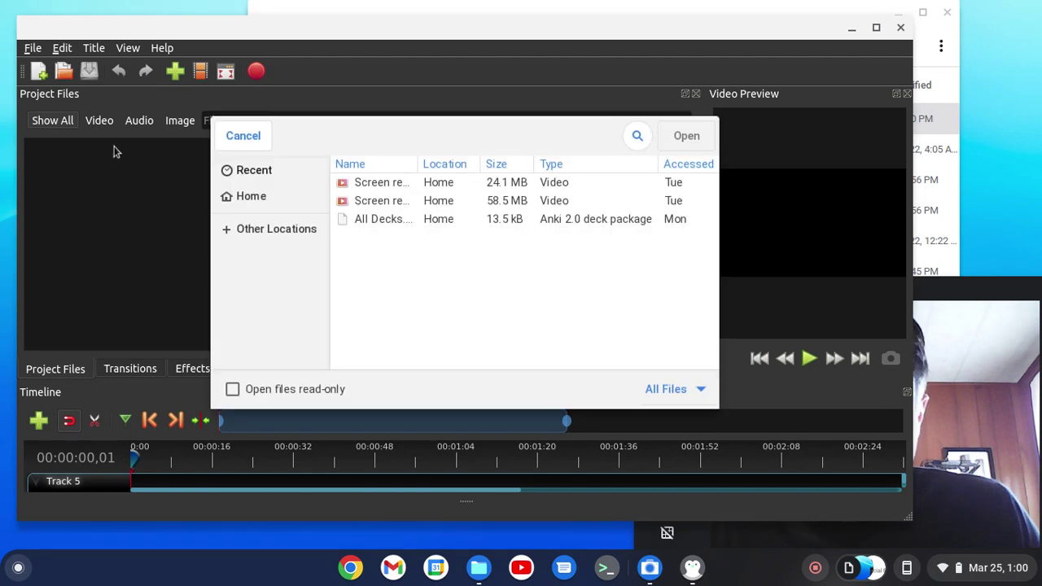
{"action": "left_click", "coordinate": [273, 202]}
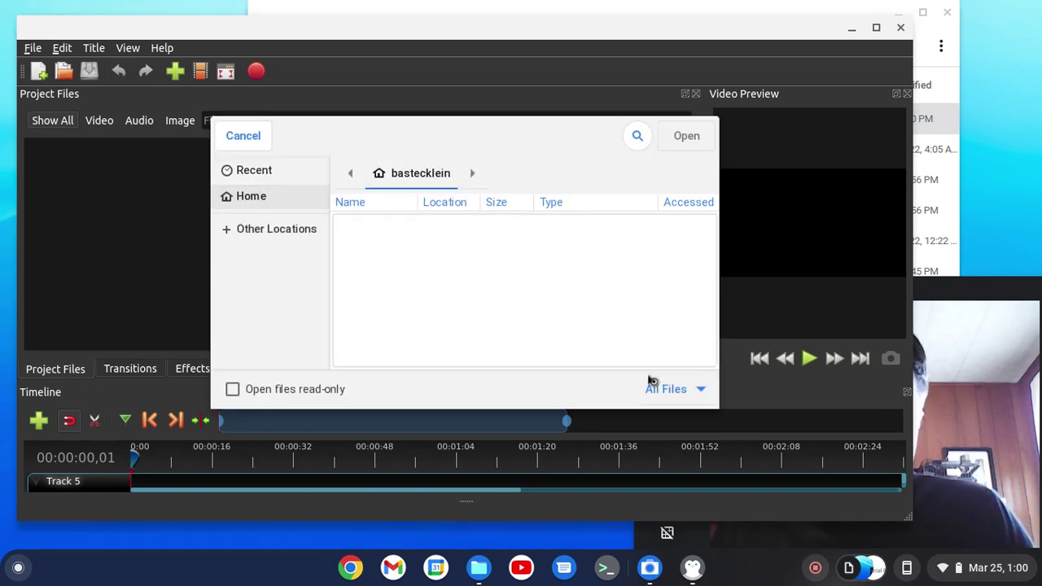
{"action": "left_click_drag", "start_coordinate": [718, 408], "coordinate": [856, 510]}
Browse to /mnt/chromeos/MyFiles/YouTube Videos and import the 20220226 video.
{"action": "left_click", "coordinate": [310, 234]}
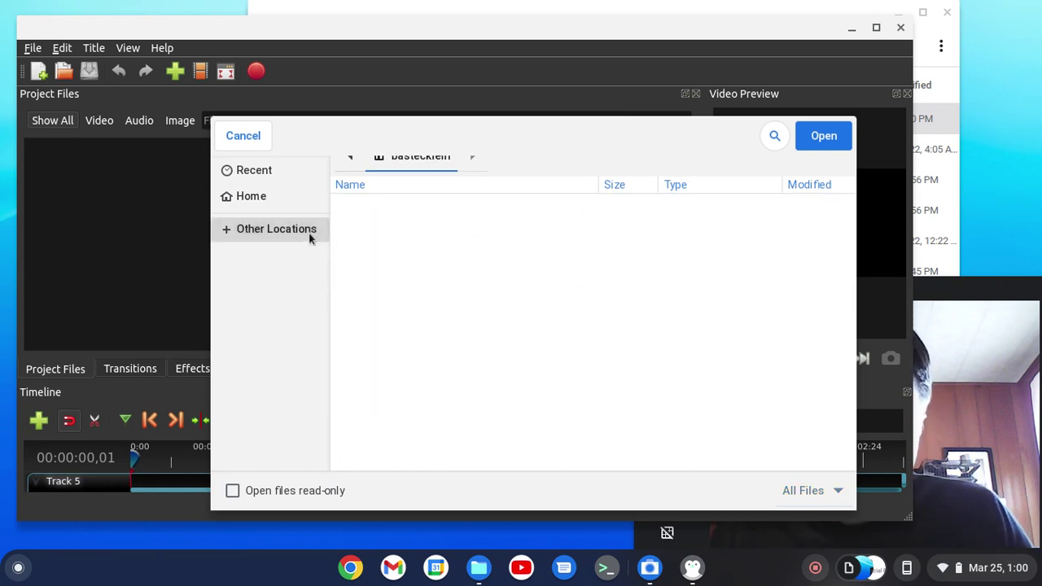
{"action": "left_click", "coordinate": [381, 207]}
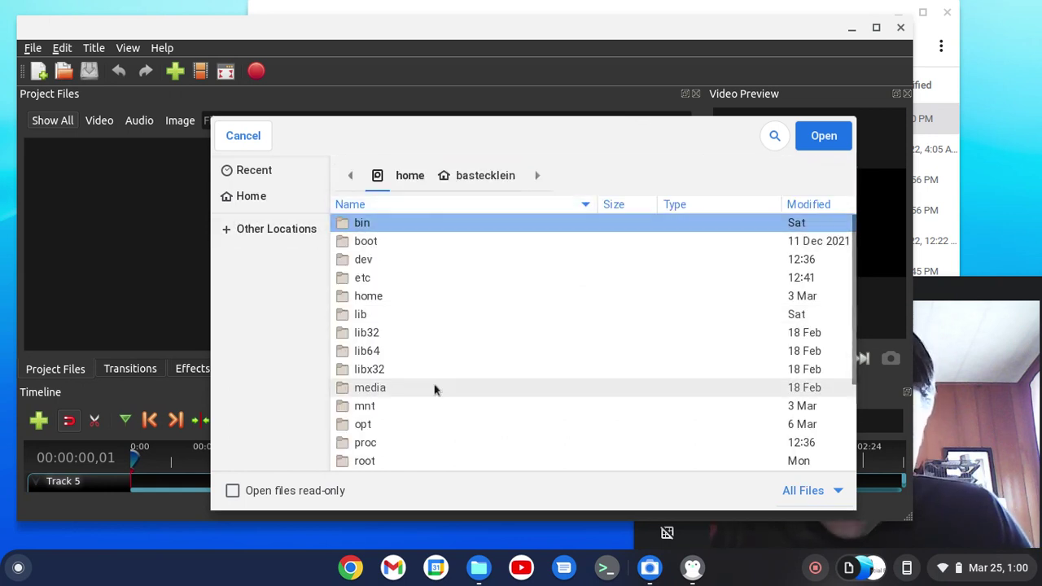
{"action": "double_click", "coordinate": [370, 407]}
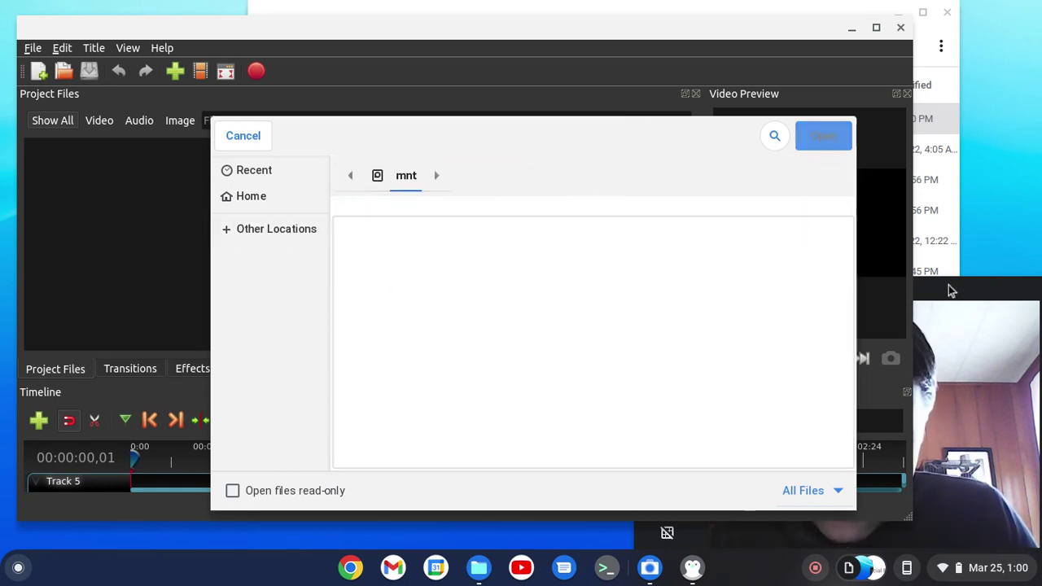
{"action": "double_click", "coordinate": [423, 225]}
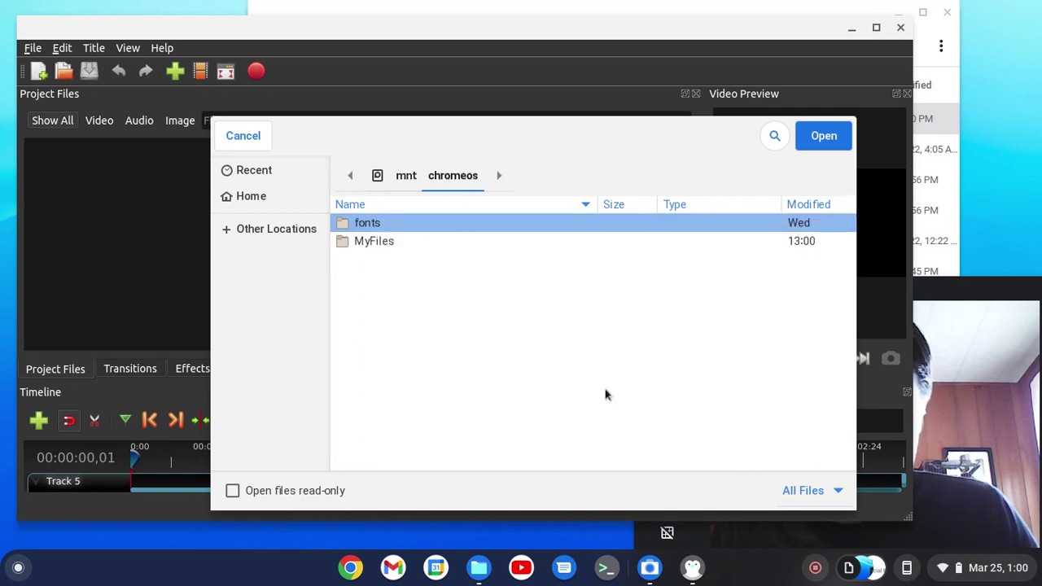
{"action": "double_click", "coordinate": [432, 244]}
{"action": "double_click", "coordinate": [421, 281]}
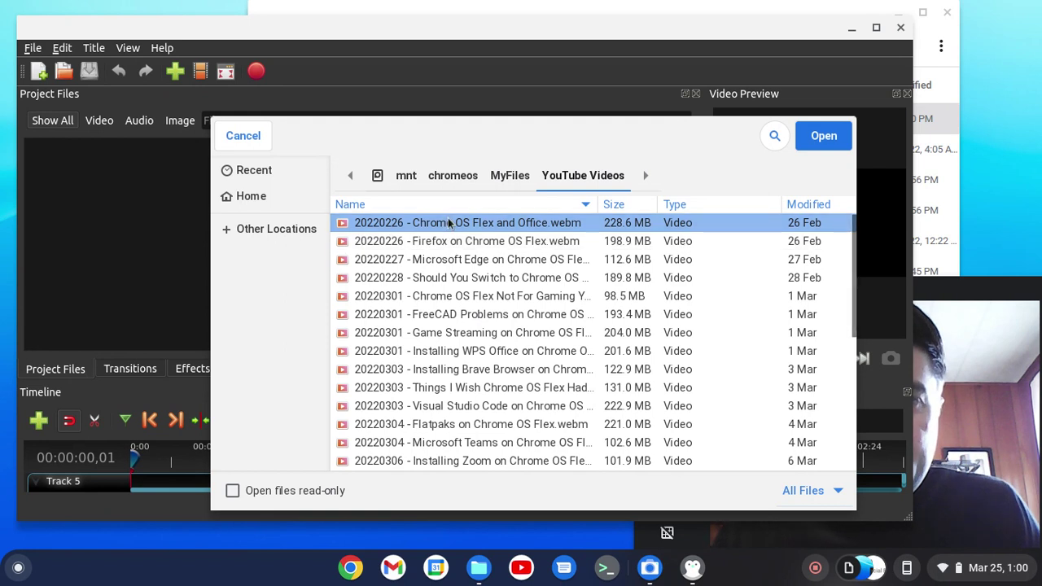
{"action": "double_click", "coordinate": [456, 222]}
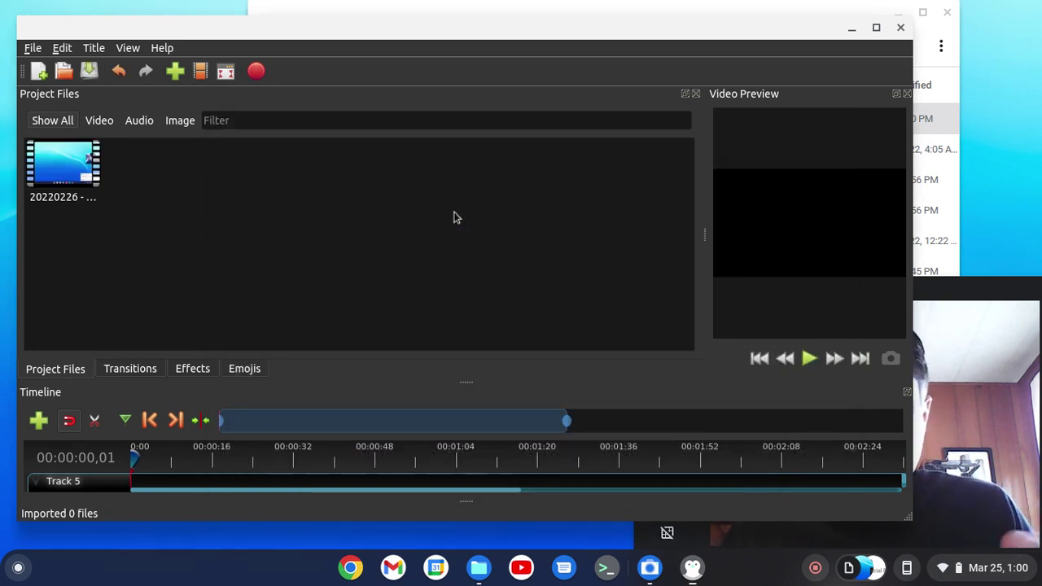
Cancel the New Project prompt and import the 20220226 video via File > Import Files.
{"action": "left_click", "coordinate": [972, 285]}
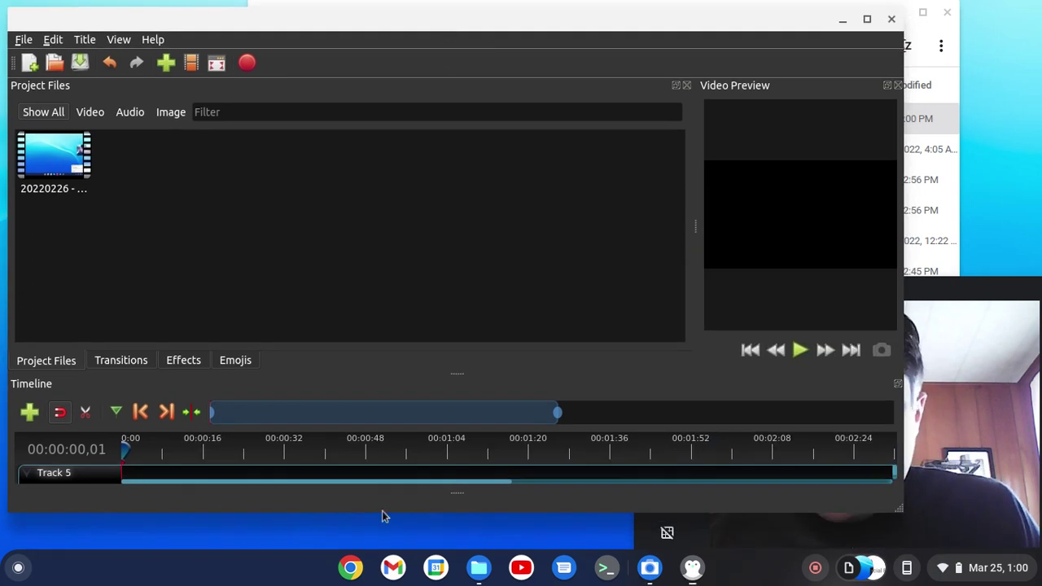
{"action": "left_click", "coordinate": [29, 62]}
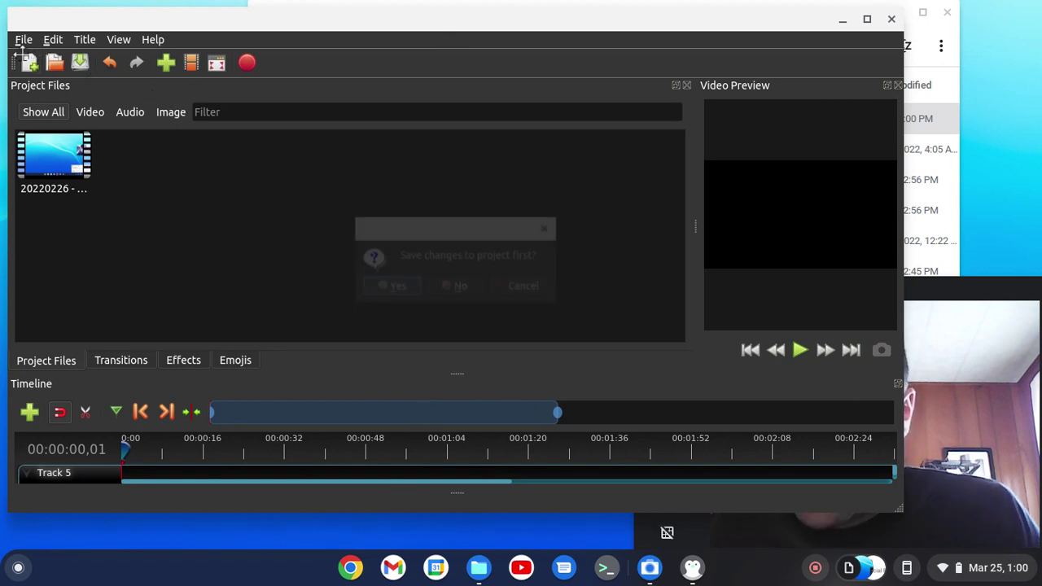
{"action": "left_click", "coordinate": [520, 287]}
{"action": "left_click", "coordinate": [23, 39]}
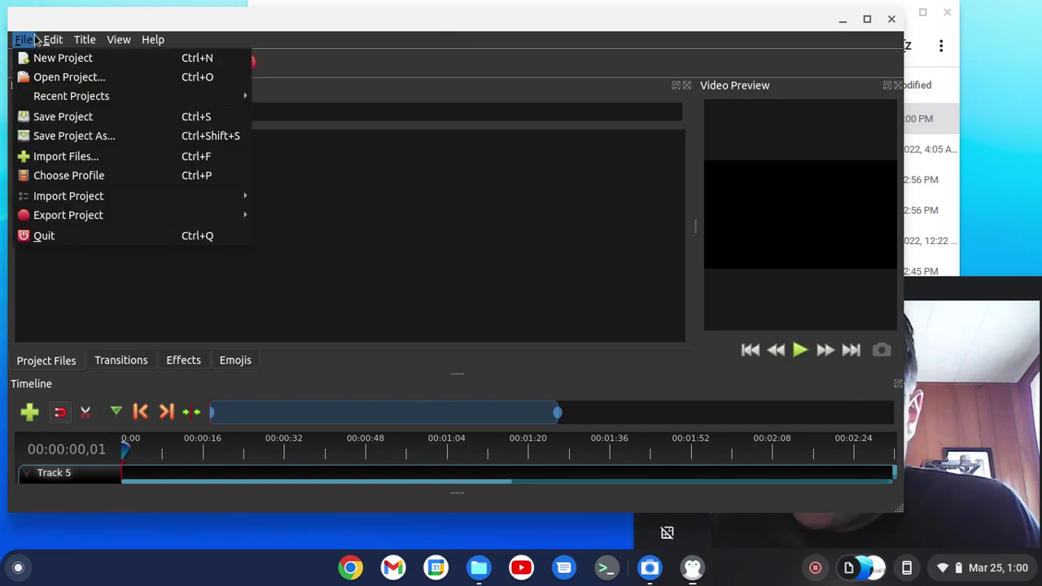
{"action": "left_click", "coordinate": [93, 155]}
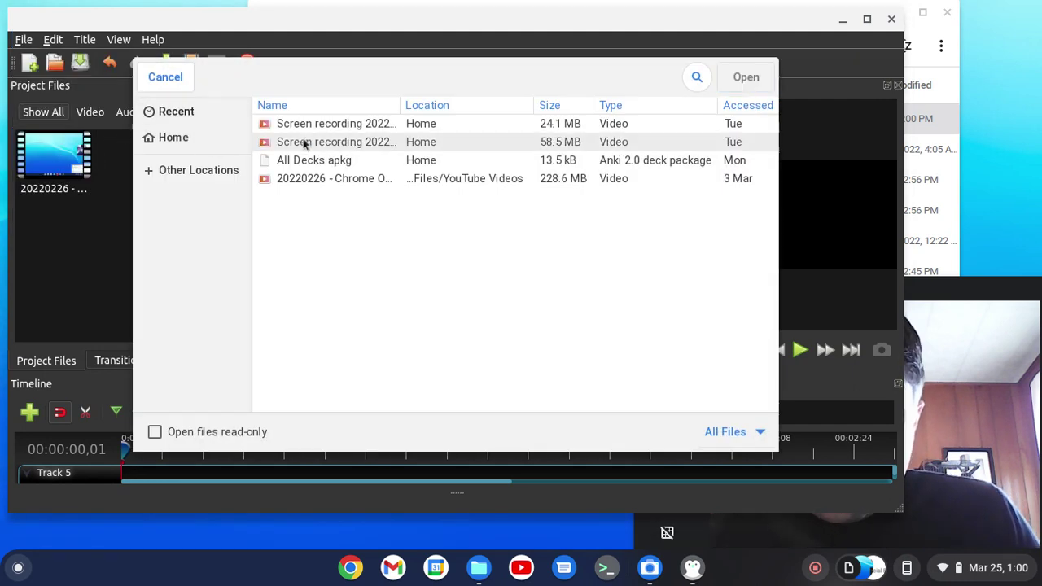
{"action": "double_click", "coordinate": [353, 181]}
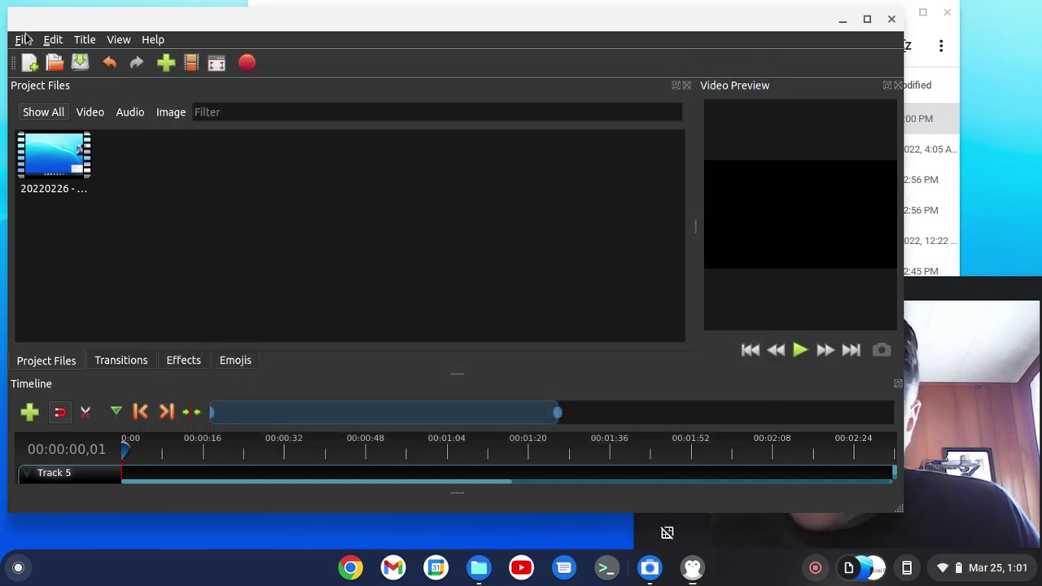
Import the second Screen recording via File > Import Files.
{"action": "left_click", "coordinate": [23, 39]}
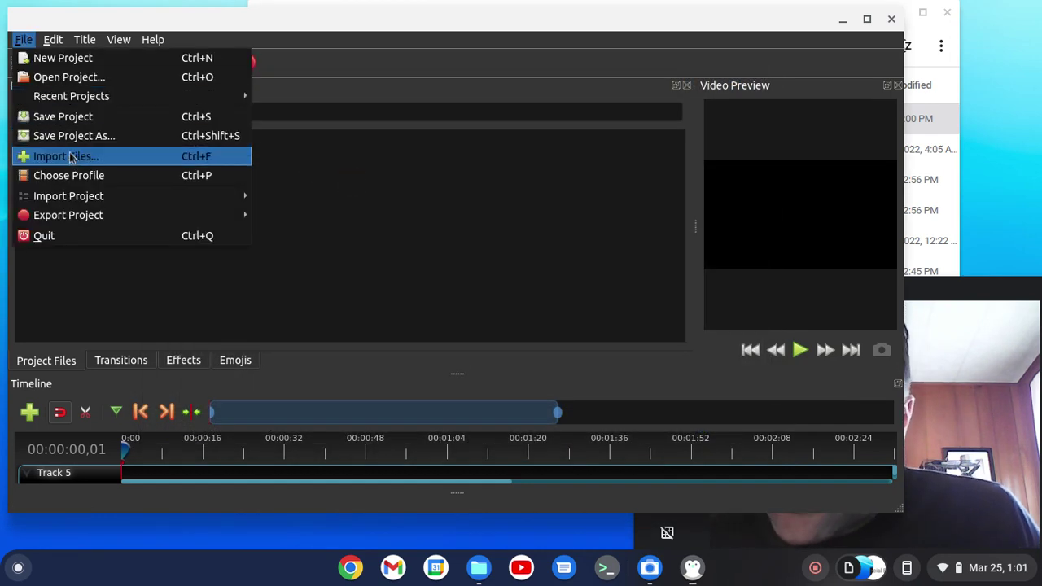
{"action": "left_click", "coordinate": [156, 156]}
{"action": "double_click", "coordinate": [285, 147]}
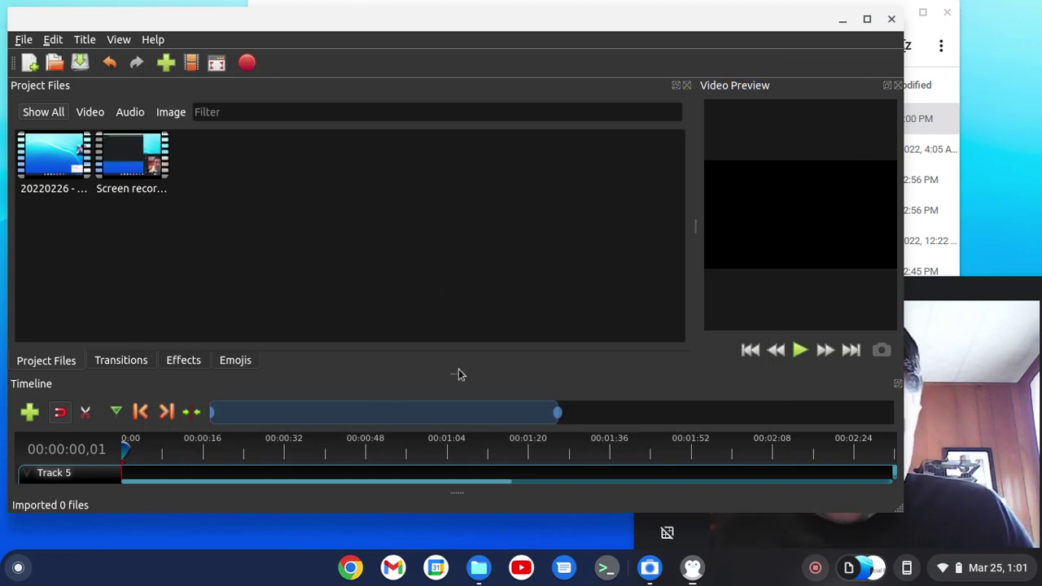
Enlarge the timeline and place the 20220226 clip, then the Screen recording, back to back on Track 5.
{"action": "left_click_drag", "start_coordinate": [457, 372], "coordinate": [456, 244]}
{"action": "left_click_drag", "start_coordinate": [53, 159], "coordinate": [128, 371]}
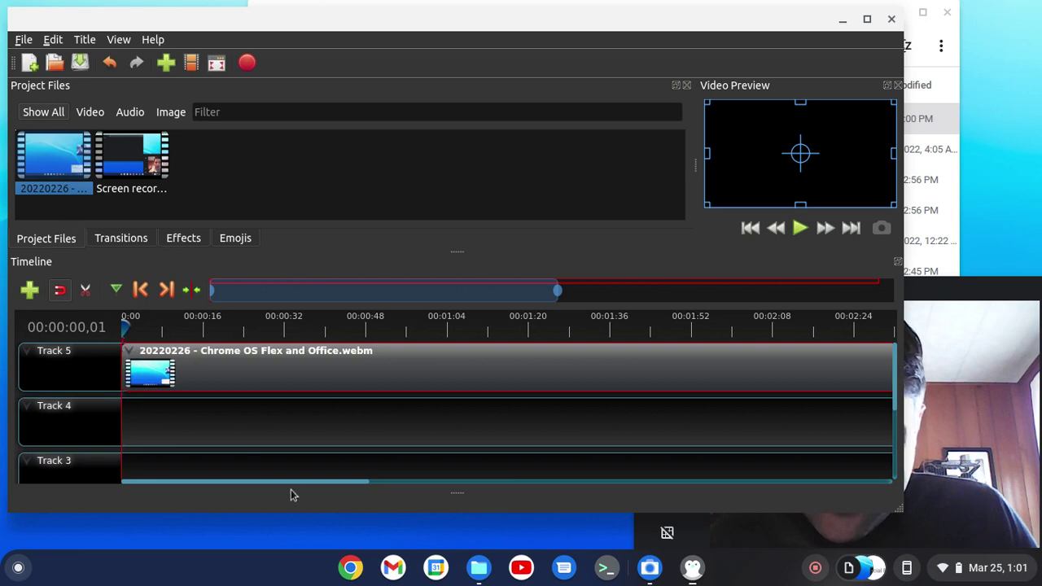
{"action": "left_click_drag", "start_coordinate": [372, 489], "coordinate": [887, 488]}
{"action": "left_click_drag", "start_coordinate": [132, 156], "coordinate": [847, 368]}
{"action": "left_click", "coordinate": [25, 40]}
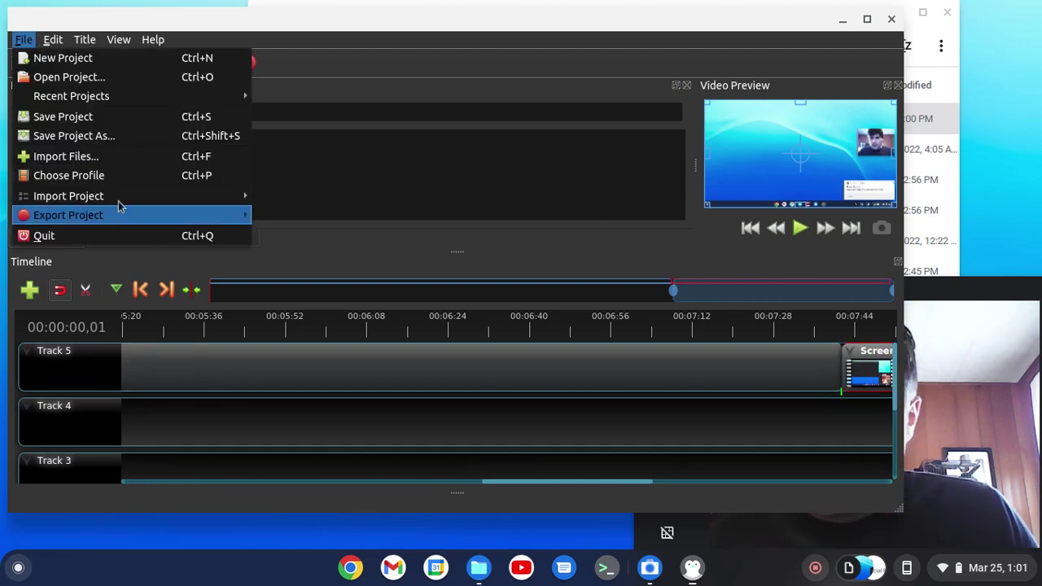
Export Untitled Project as MP4 (h.264), HD 720p 30 fps, High quality, then bring Files forward.
{"action": "mouse_move", "coordinate": [122, 214]}
{"action": "left_click", "coordinate": [274, 220]}
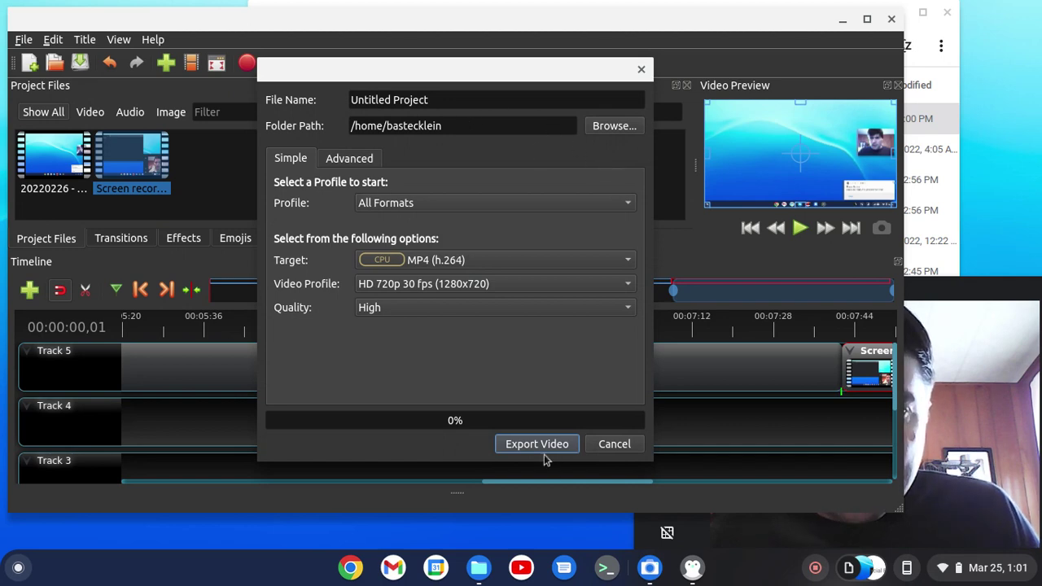
{"action": "left_click", "coordinate": [550, 447]}
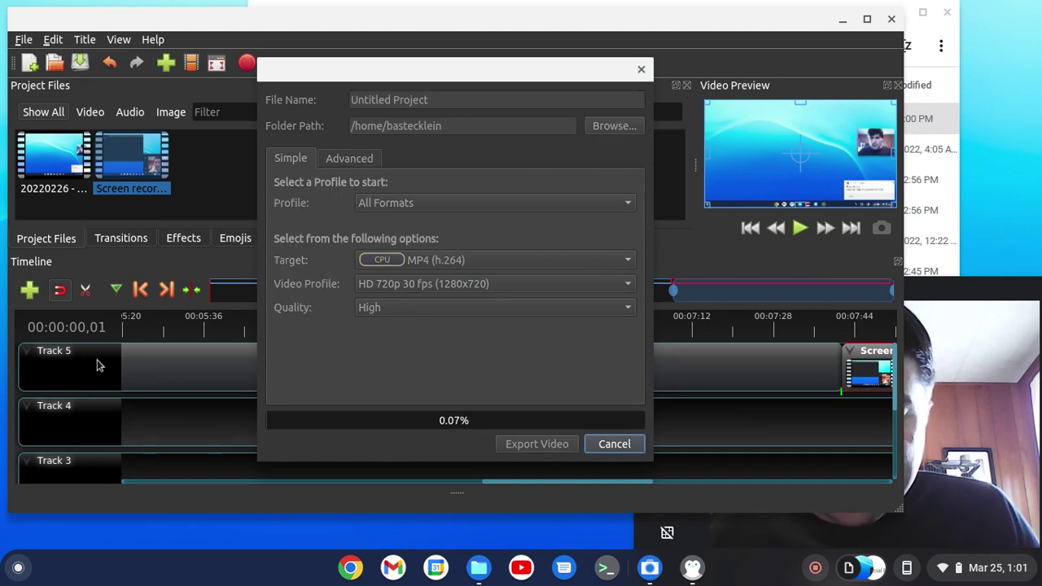
{"action": "left_click_drag", "start_coordinate": [492, 70], "coordinate": [233, 59]}
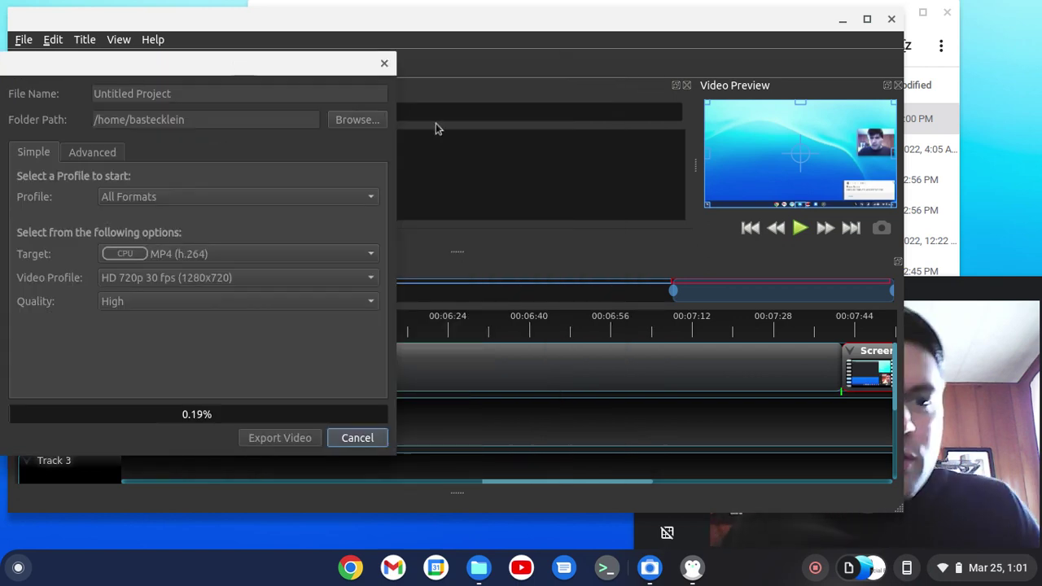
{"action": "left_click", "coordinate": [948, 300]}
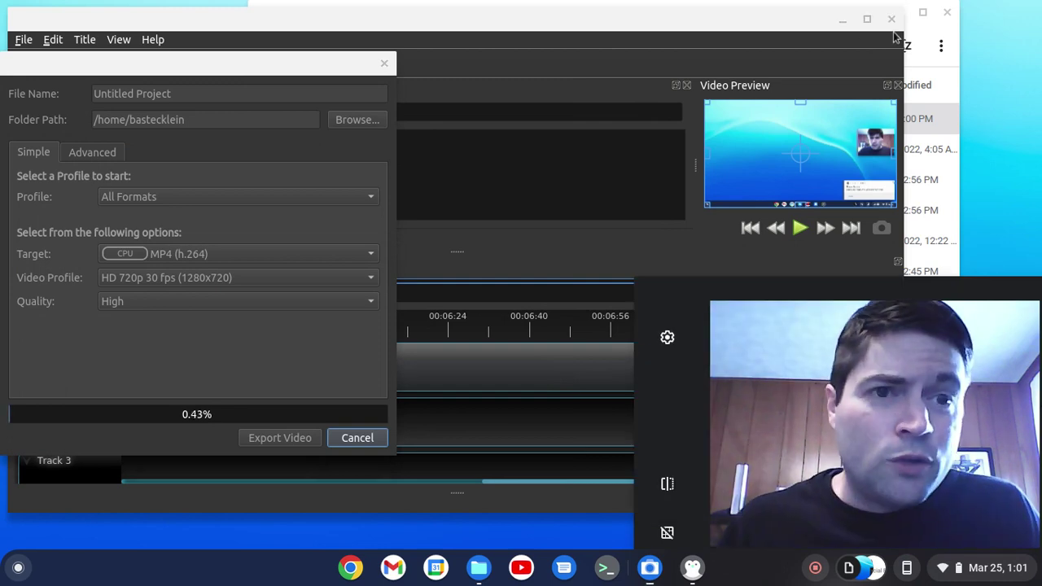
{"action": "left_click", "coordinate": [956, 29]}
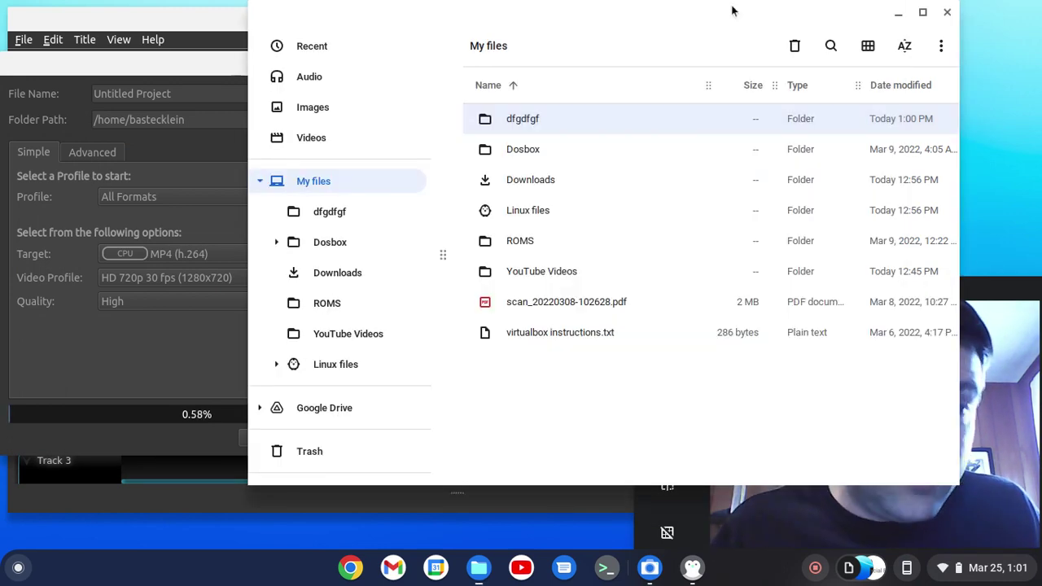
Confirm Untitled Project.mp4 (2.5 MB) is in Linux files, then close Files.
{"action": "left_click_drag", "start_coordinate": [735, 9], "coordinate": [477, 47]}
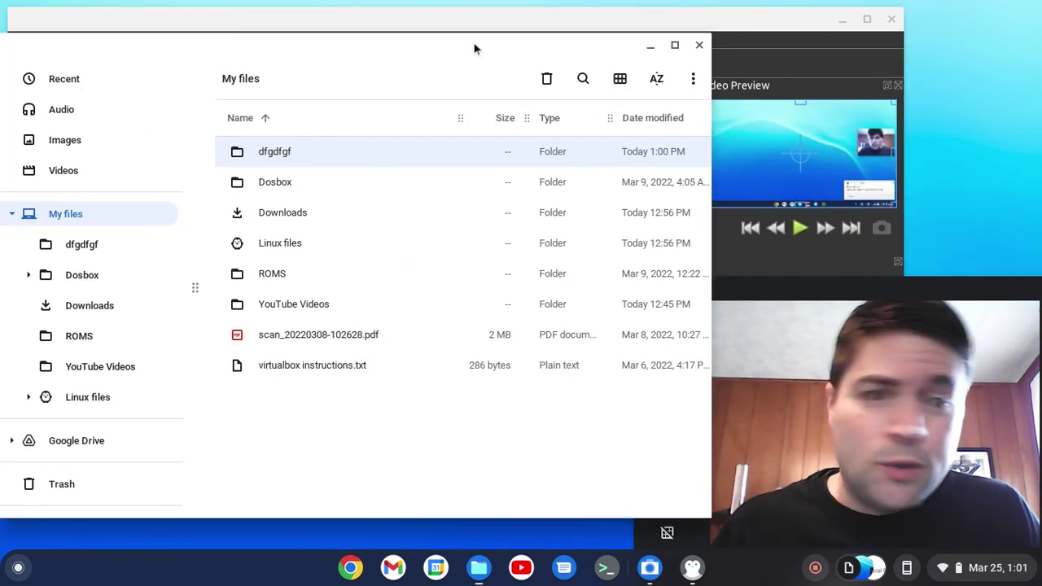
{"action": "left_click", "coordinate": [88, 398]}
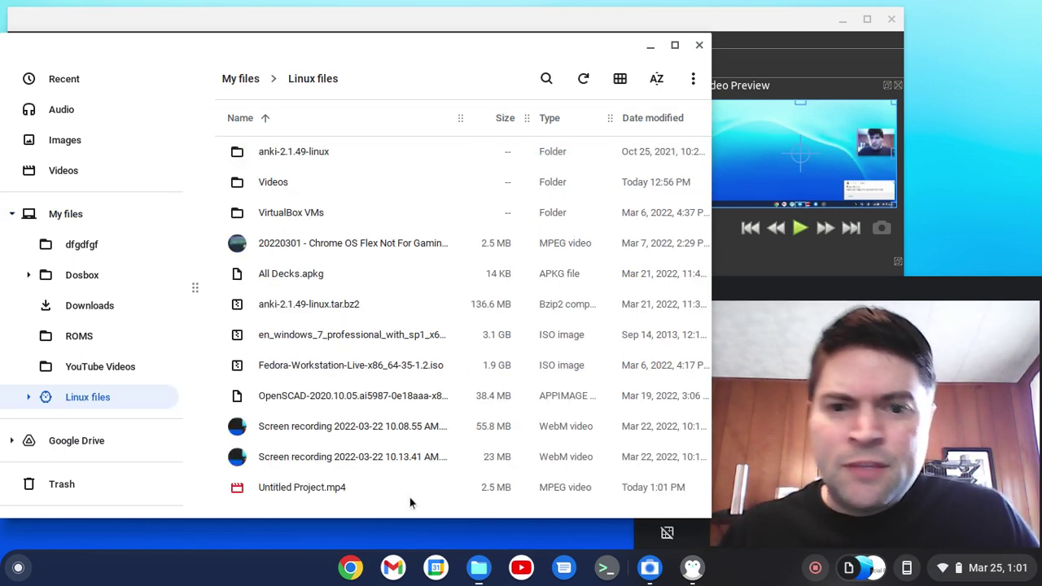
{"action": "left_click", "coordinate": [309, 487]}
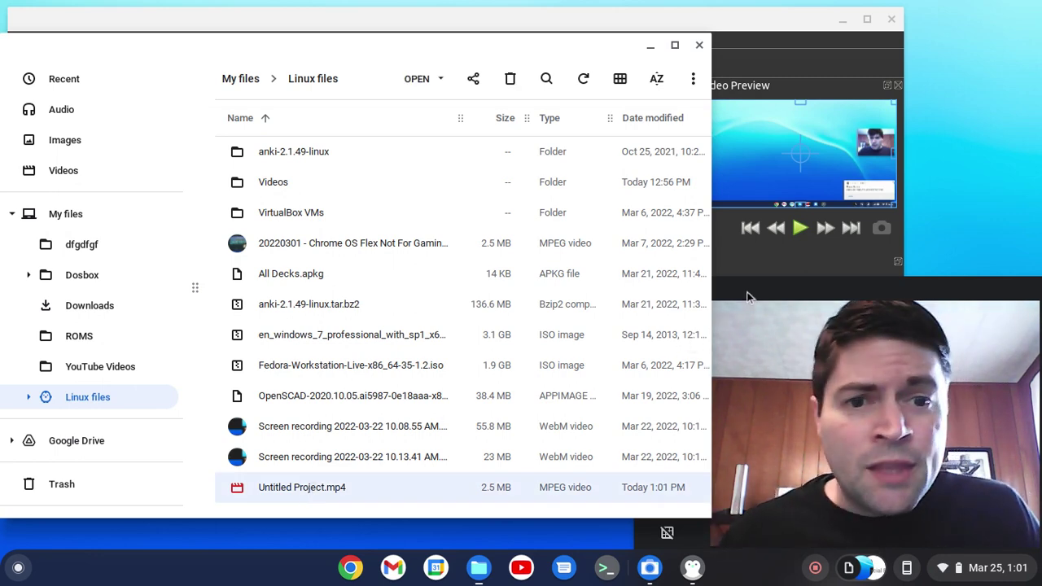
{"action": "left_click", "coordinate": [814, 326]}
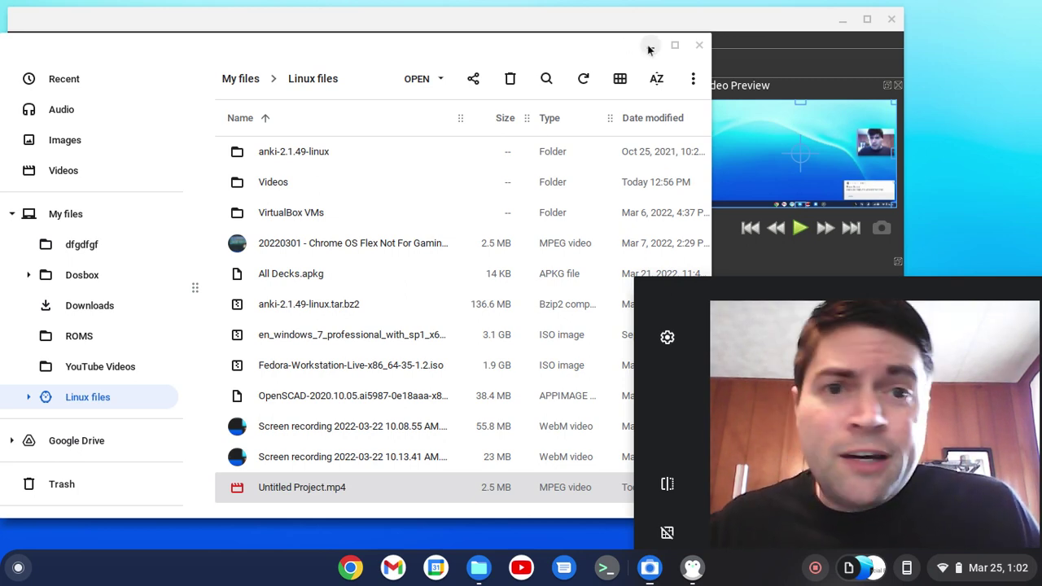
{"action": "left_click", "coordinate": [722, 76]}
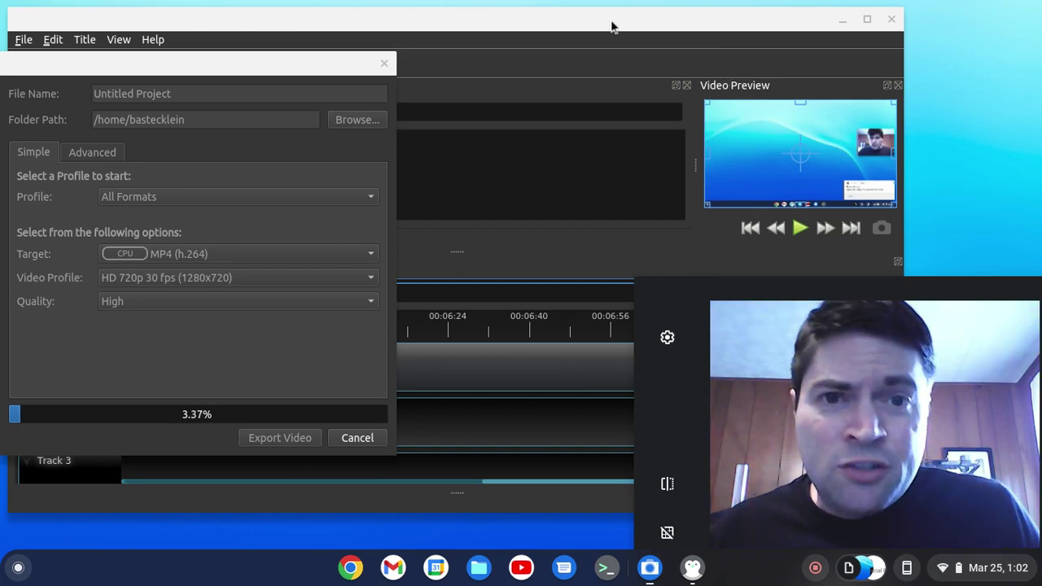
{"action": "left_click_drag", "start_coordinate": [612, 28], "coordinate": [695, 30]}
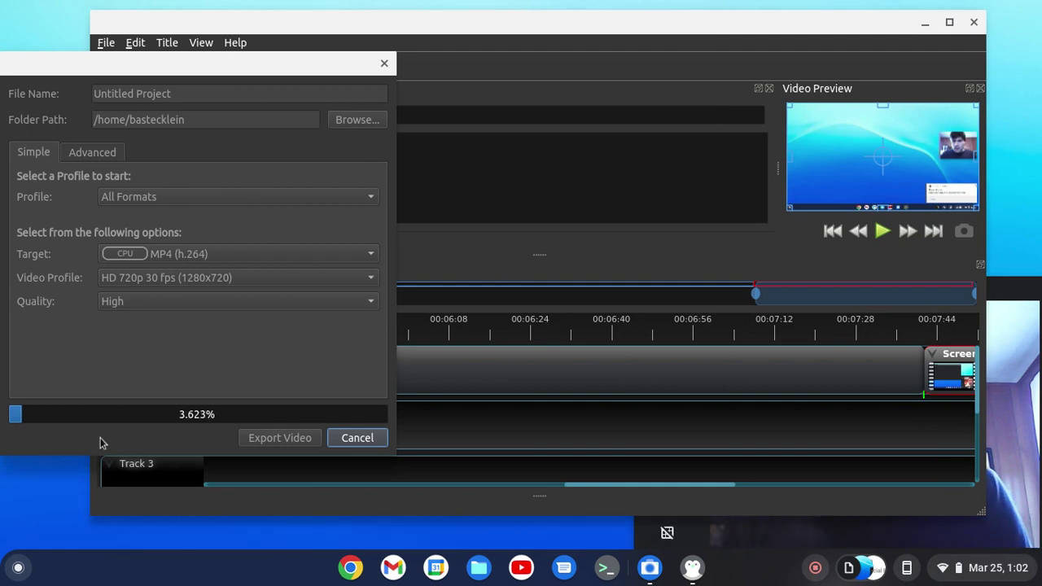
{"action": "left_click", "coordinate": [997, 293]}
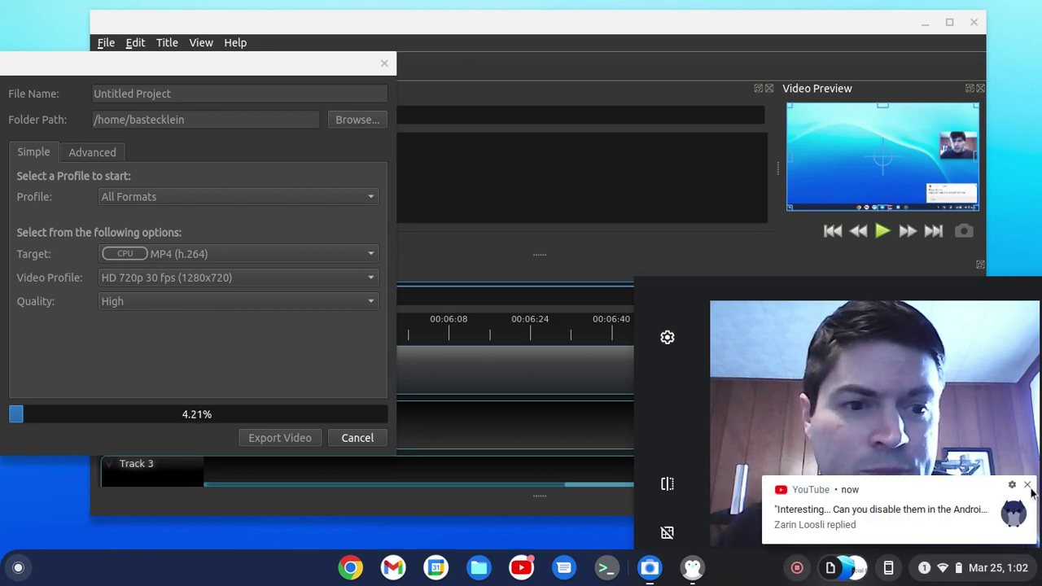
{"action": "left_click", "coordinate": [1027, 485]}
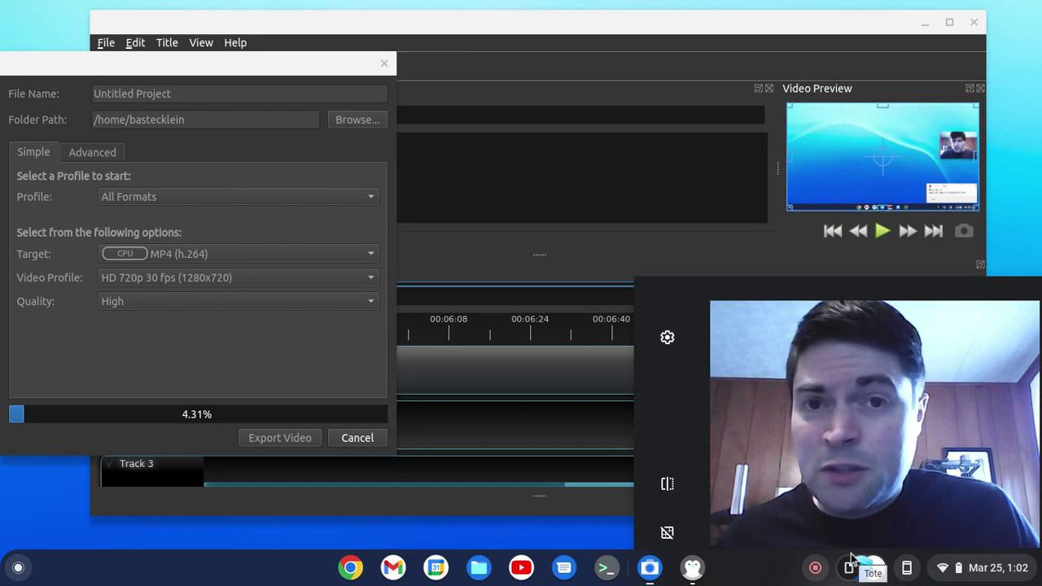